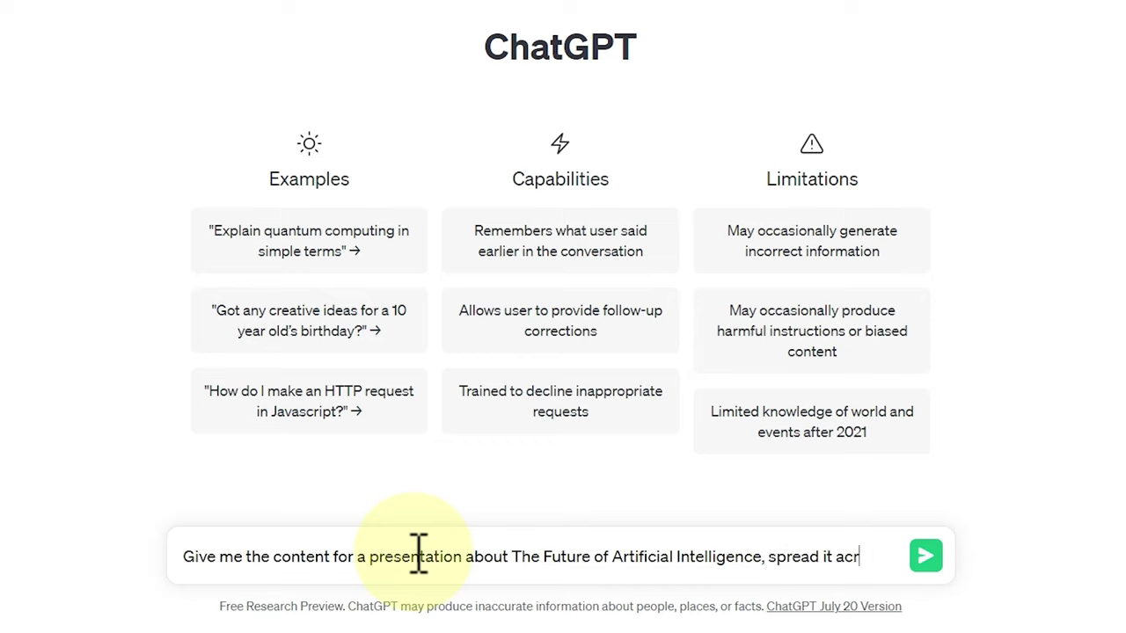
Ask ChatGPT for the content of a presentation about The Future of Artificial Intelligence, spread across 5 slides.
type("5 slides.")
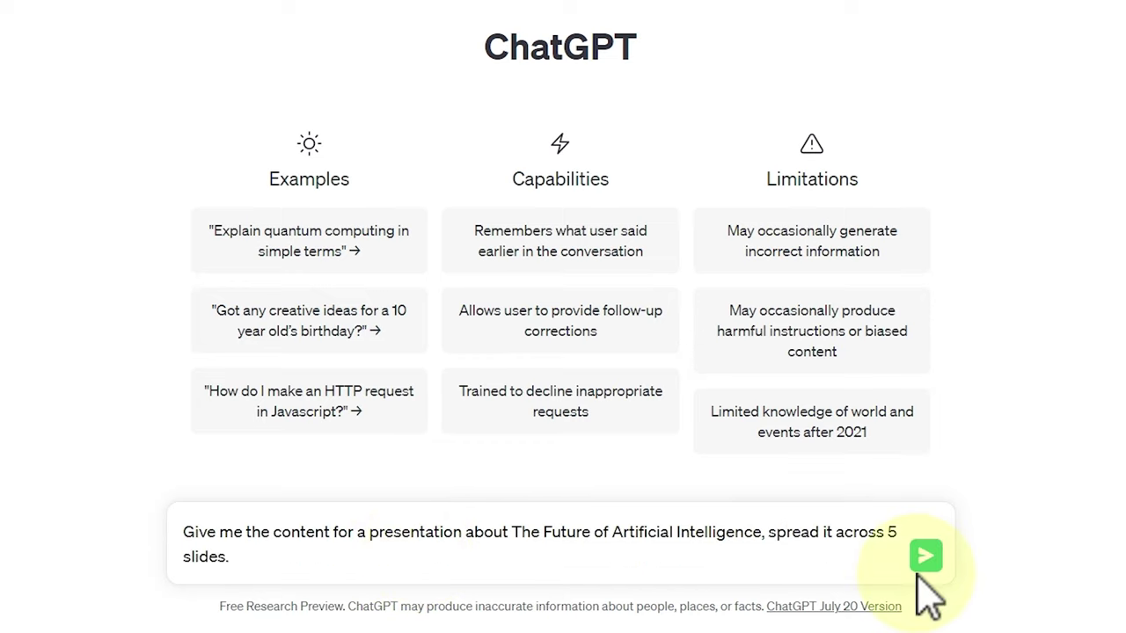
left_click(925, 556)
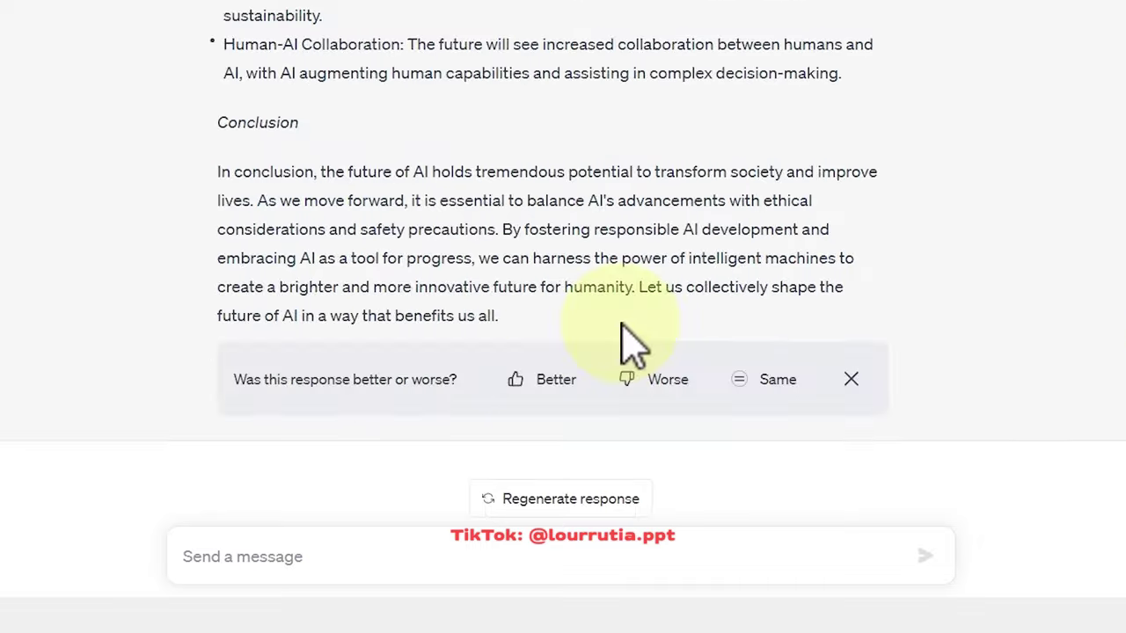
Copy the full generated slide content and paste it into a new Word document opened through word.new.
left_click_drag(621, 325, 222, 83)
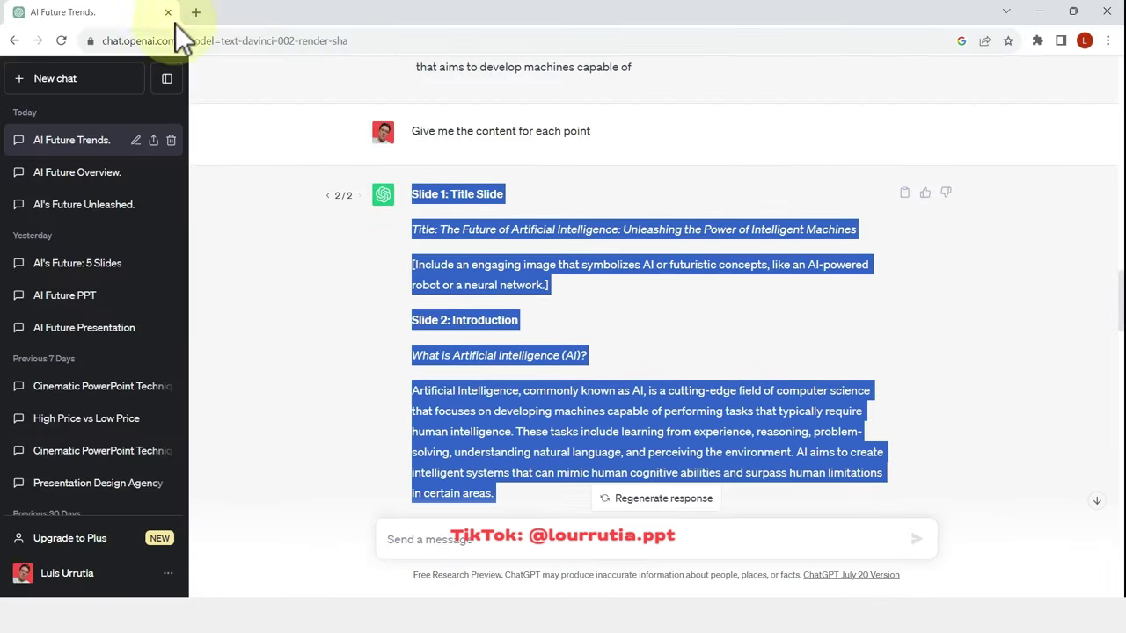
left_click(195, 12)
type("word.")
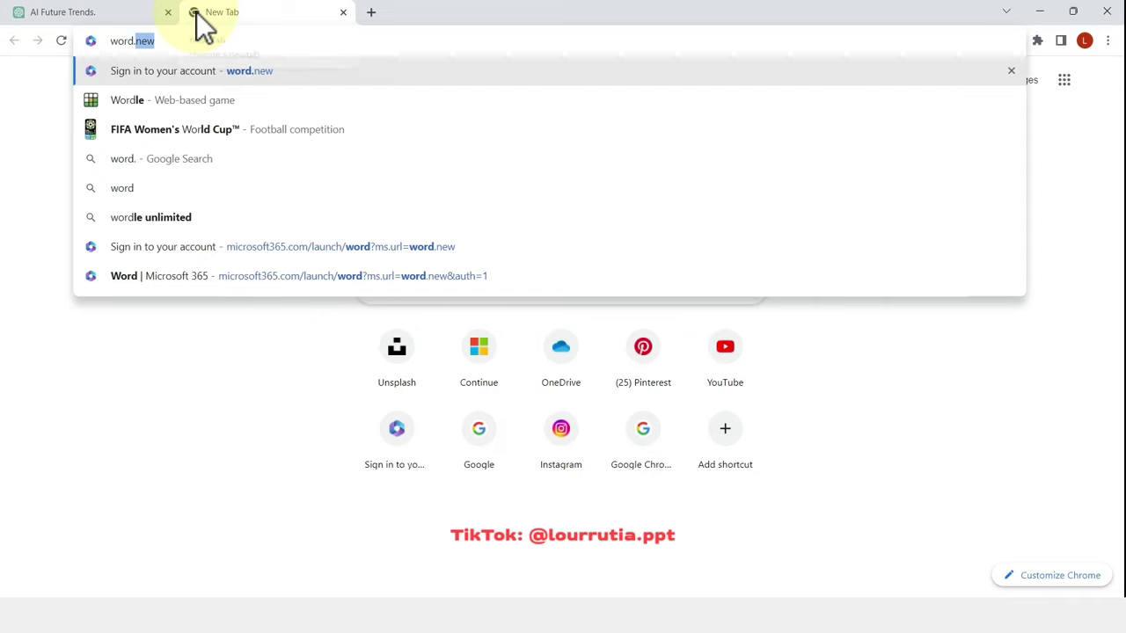
type("new")
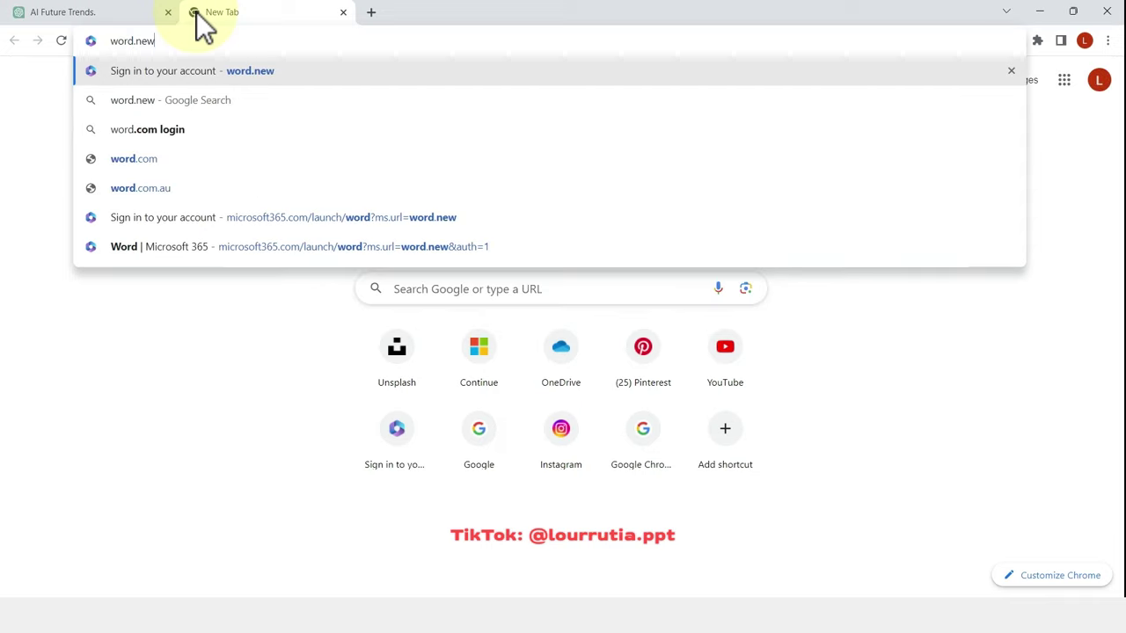
key("Return")
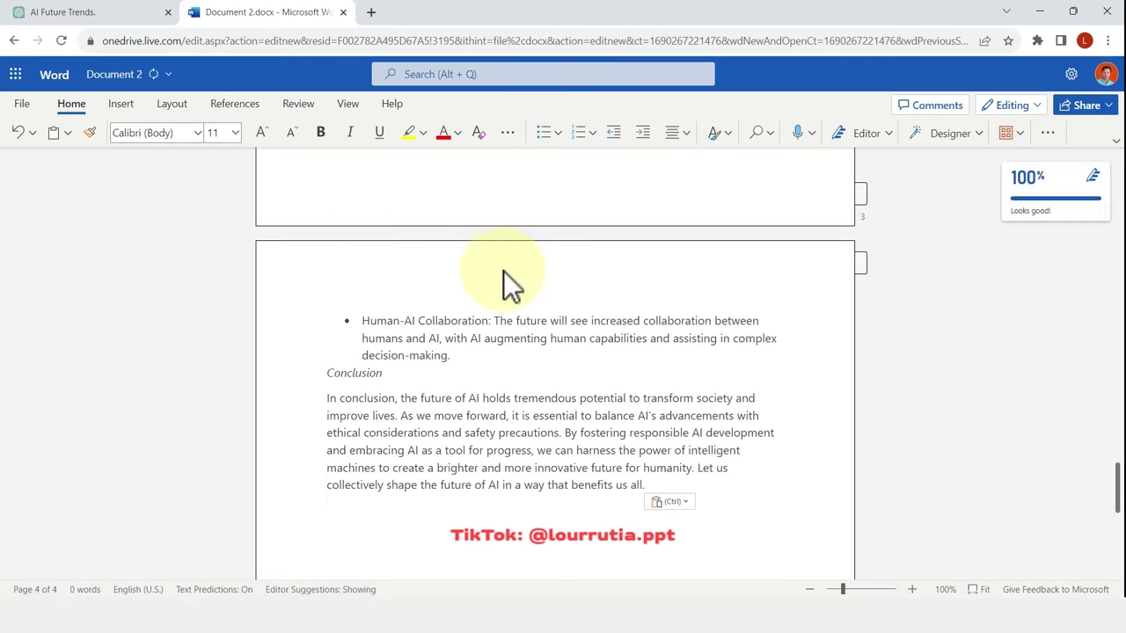
Delete the "Slide 1: Title Slide" heading, the "Title:" prefix and the bracketed image note at the document's start.
scroll(669, 320, "up", 10)
scroll(669, 319, "up", 15)
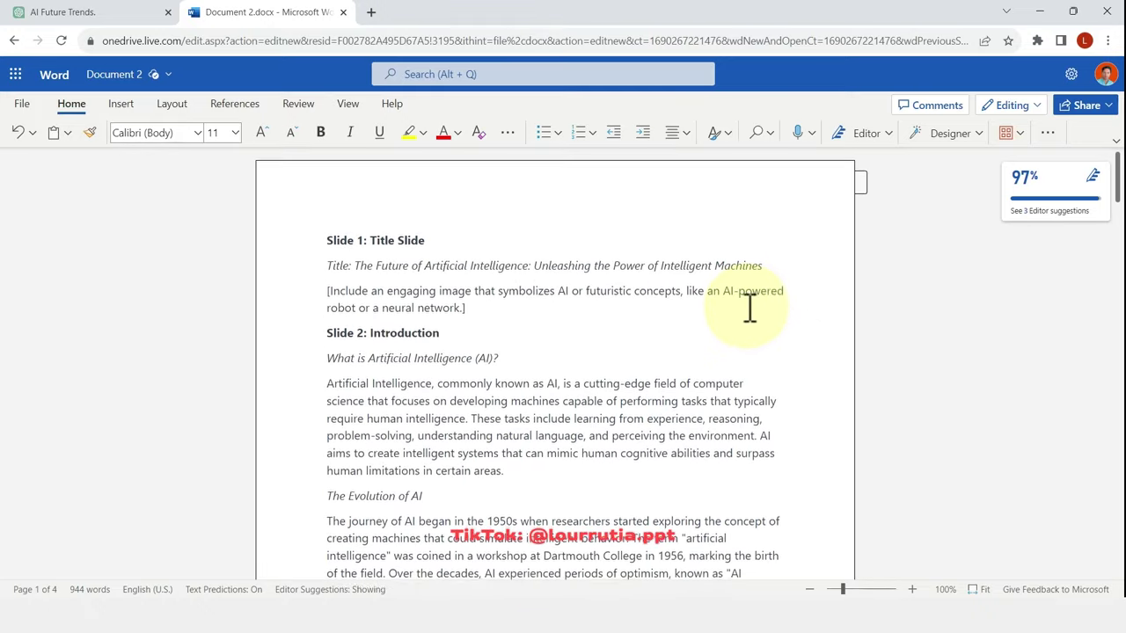
left_click_drag(525, 321, 311, 242)
key("Delete")
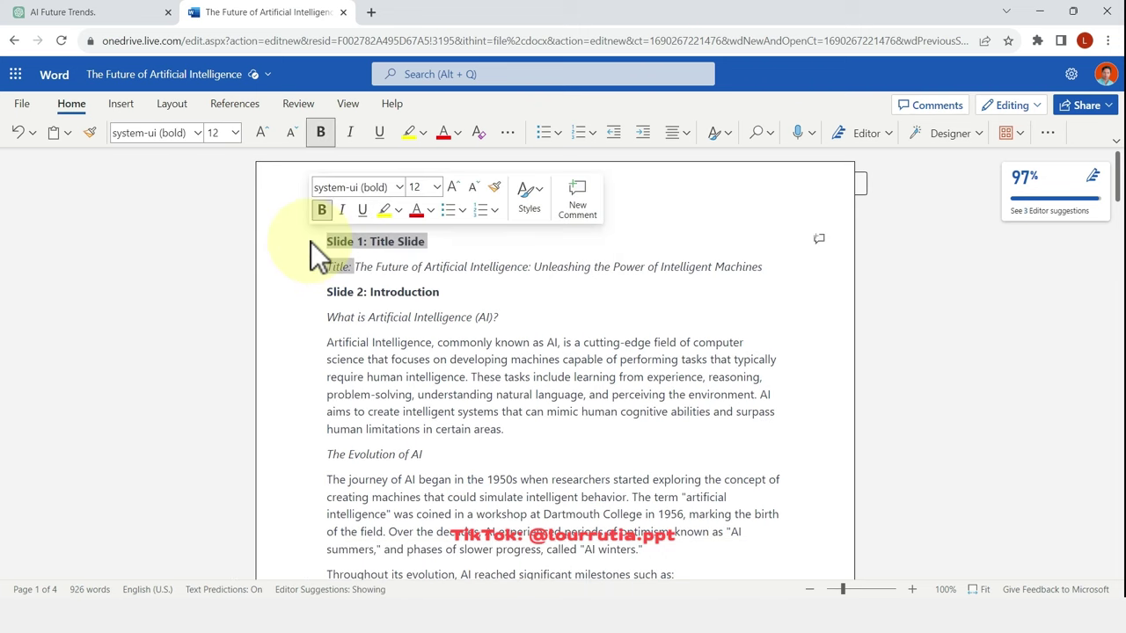
key("Delete")
Make the title line "The Future of Artificial Intelligence: Unleashing the Power of Intelligent Machines" bold and remove its italics.
left_click_drag(747, 246, 300, 240)
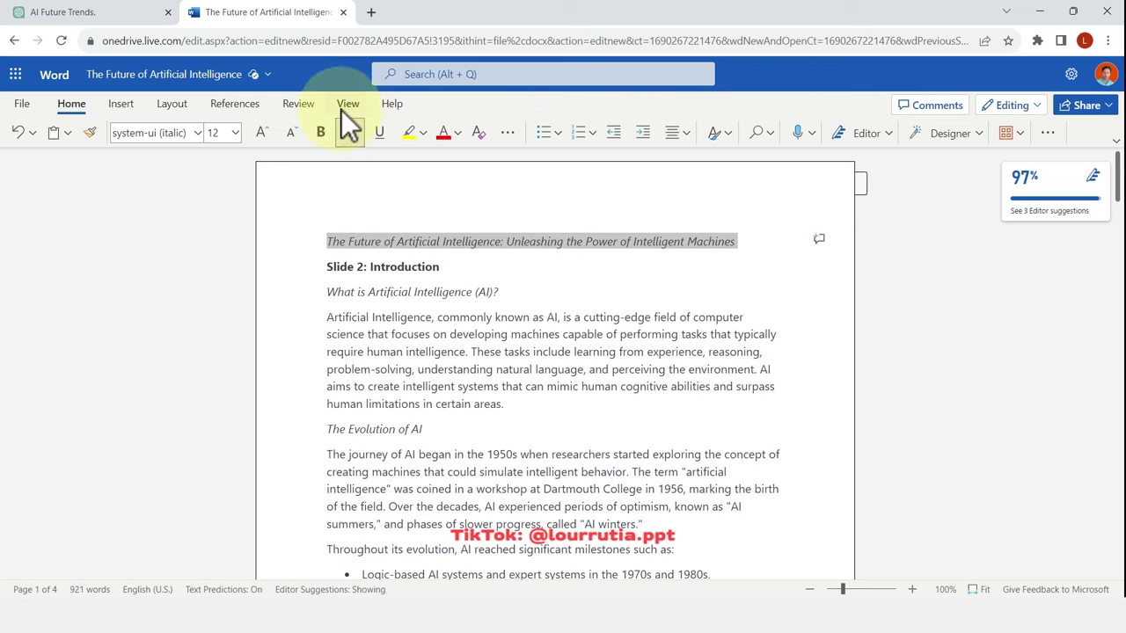
left_click(320, 132)
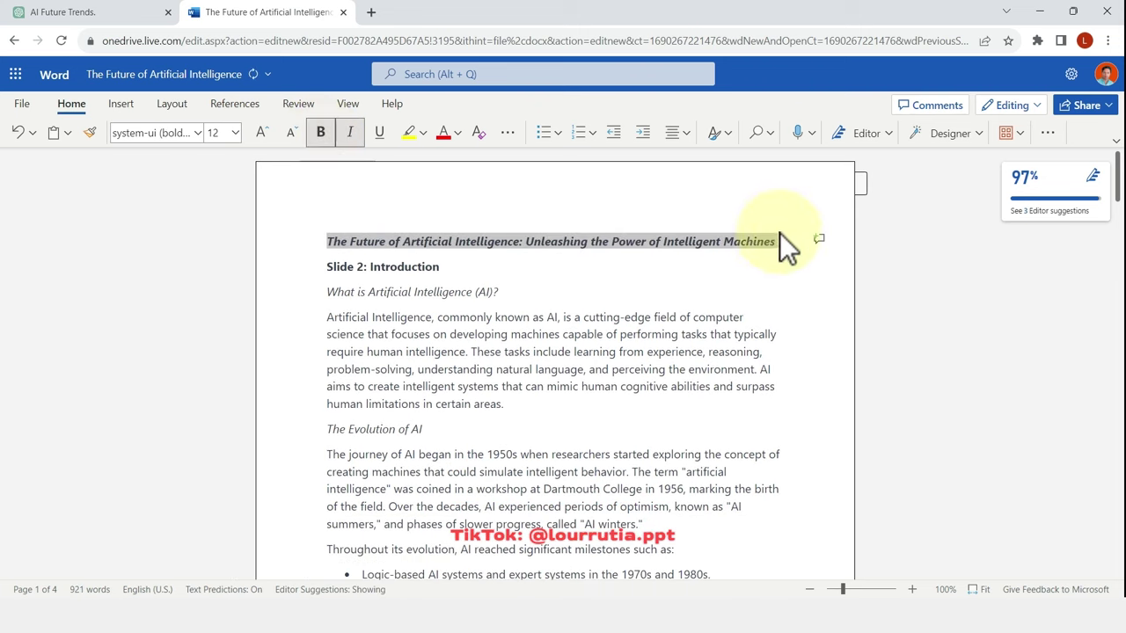
left_click(350, 132)
left_click(812, 201)
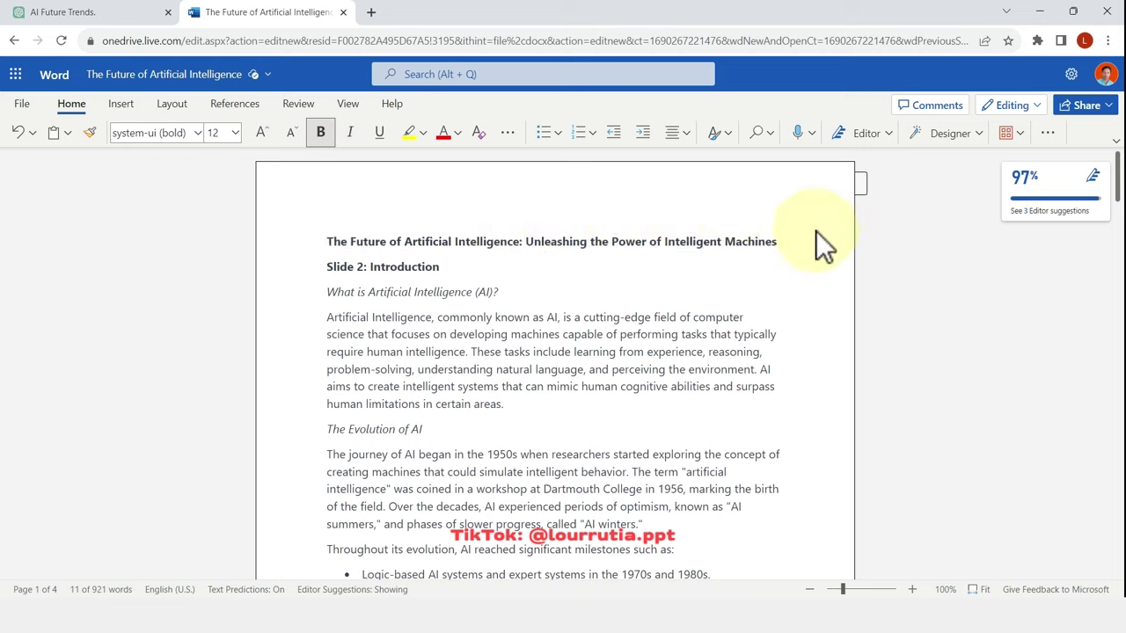
left_click_drag(816, 238, 283, 235)
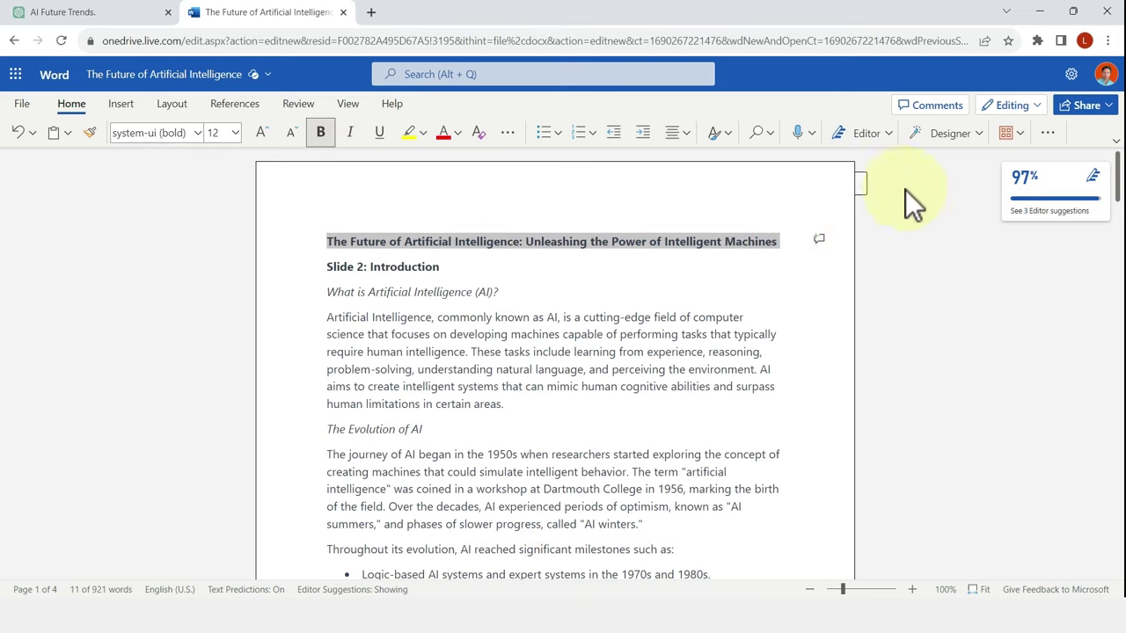
left_click(809, 194)
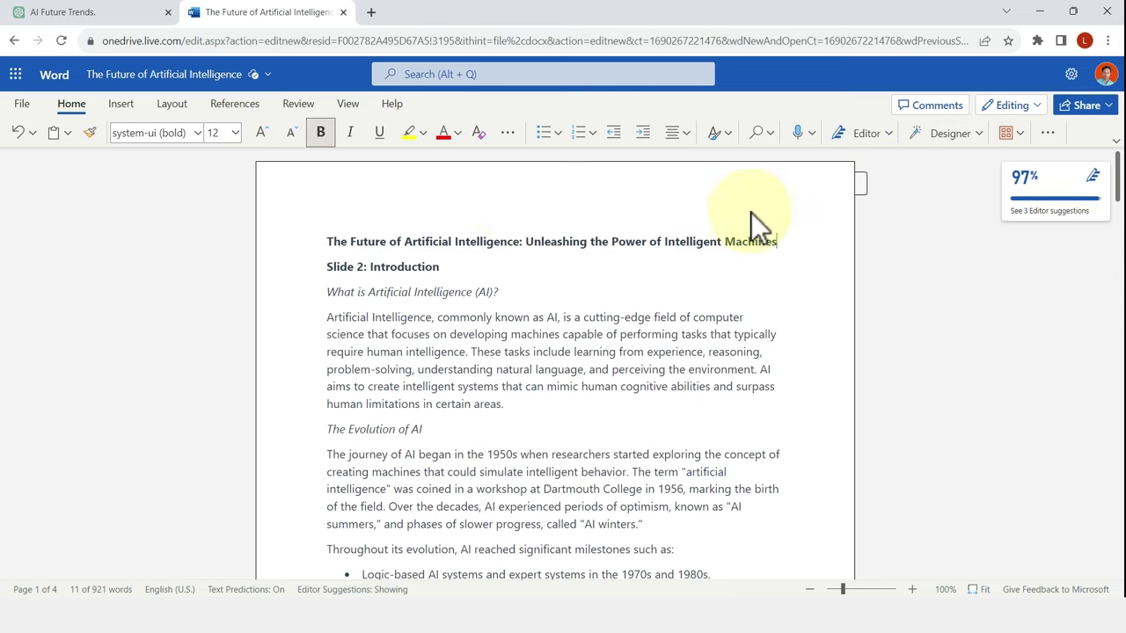
Start exporting the document to a PowerPoint presentation and load more design themes.
left_click(22, 106)
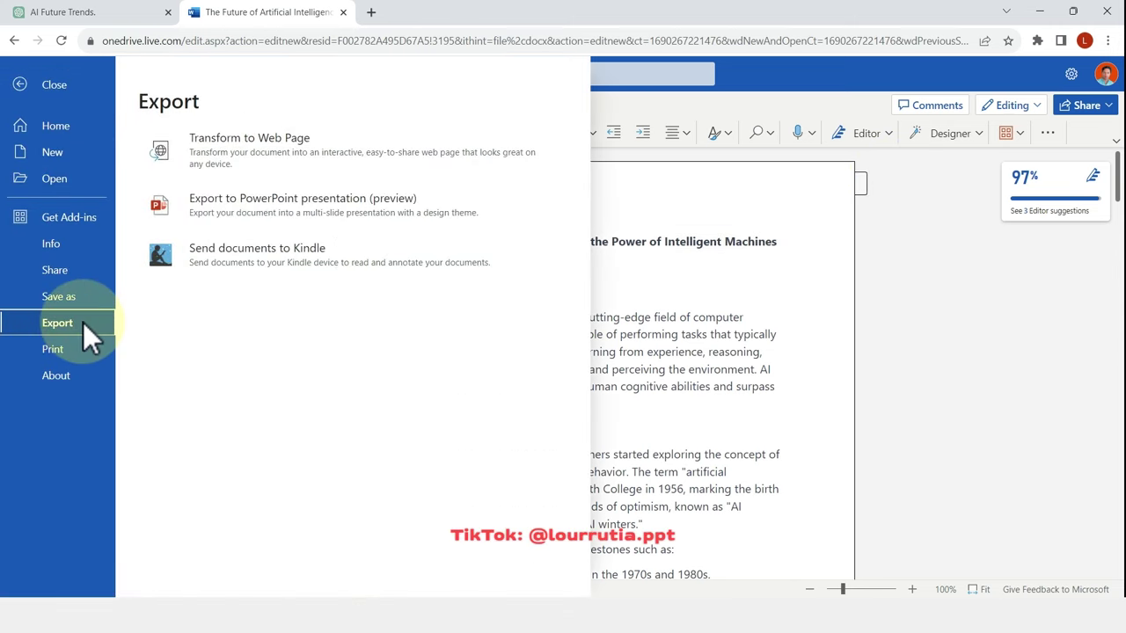
left_click(347, 207)
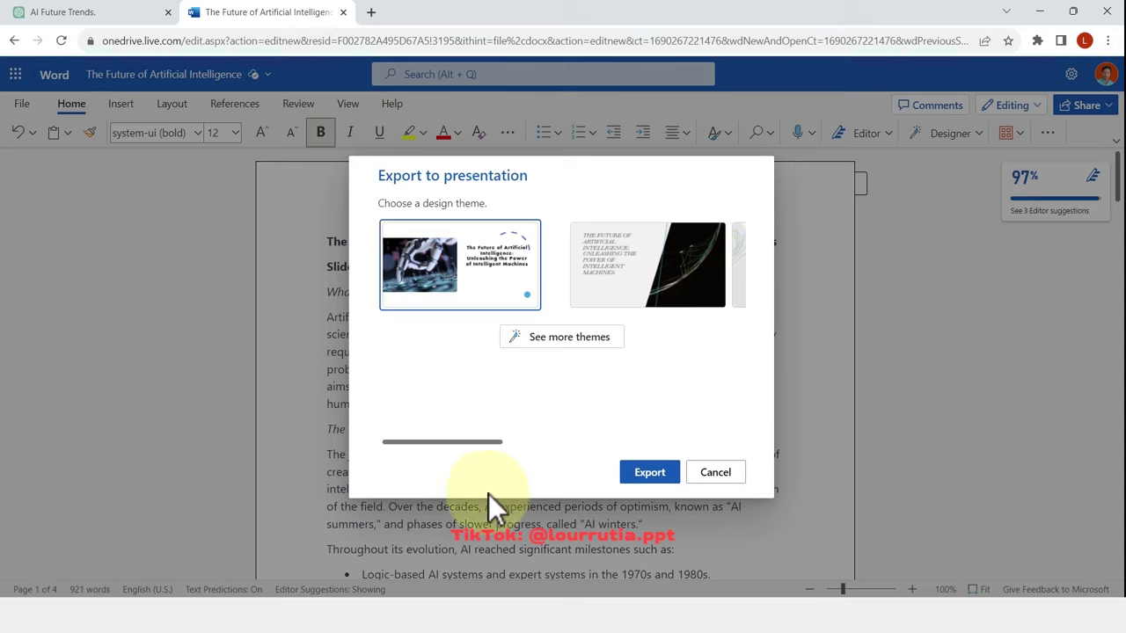
left_click_drag(495, 440, 471, 420)
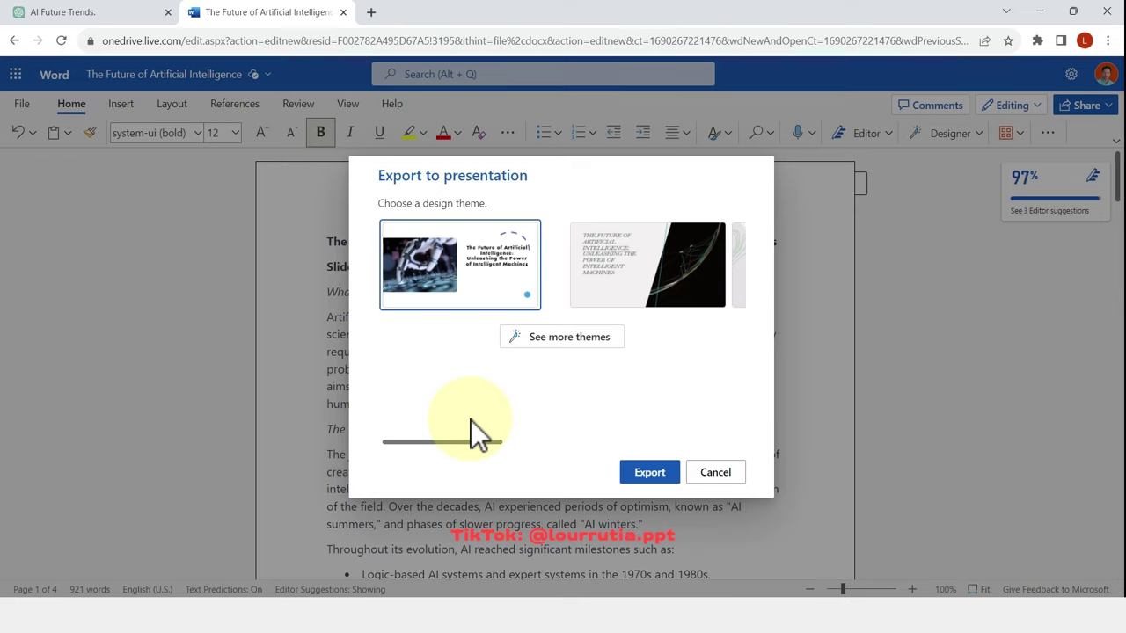
left_click(547, 340)
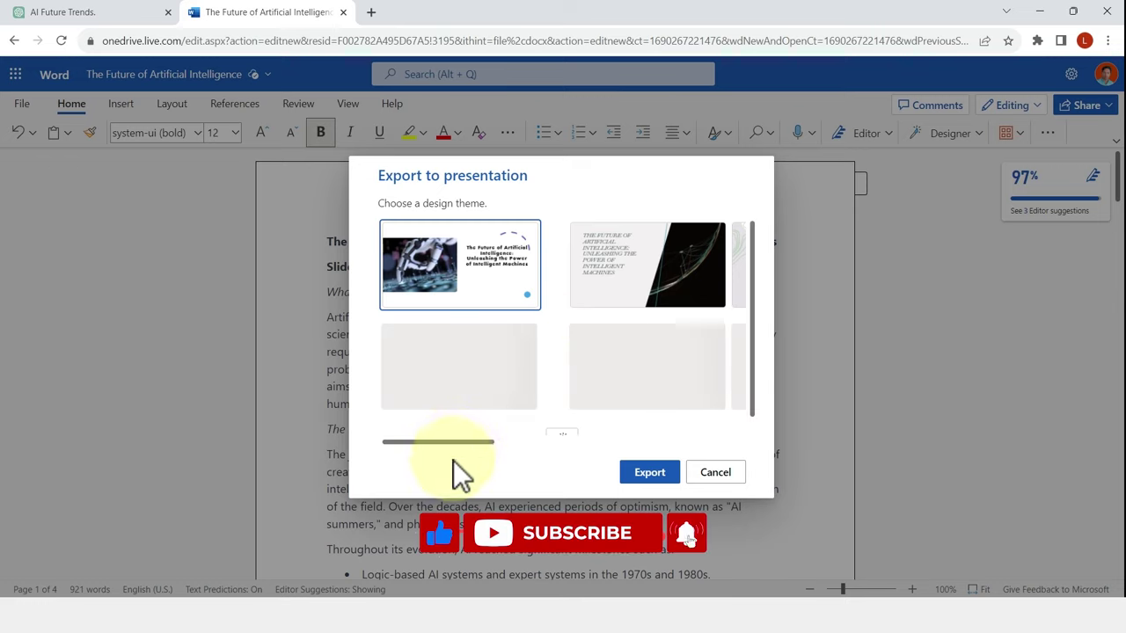
Export with the black design theme showing a network of thin lines and open the generated presentation.
scroll(591, 314, "down", 1)
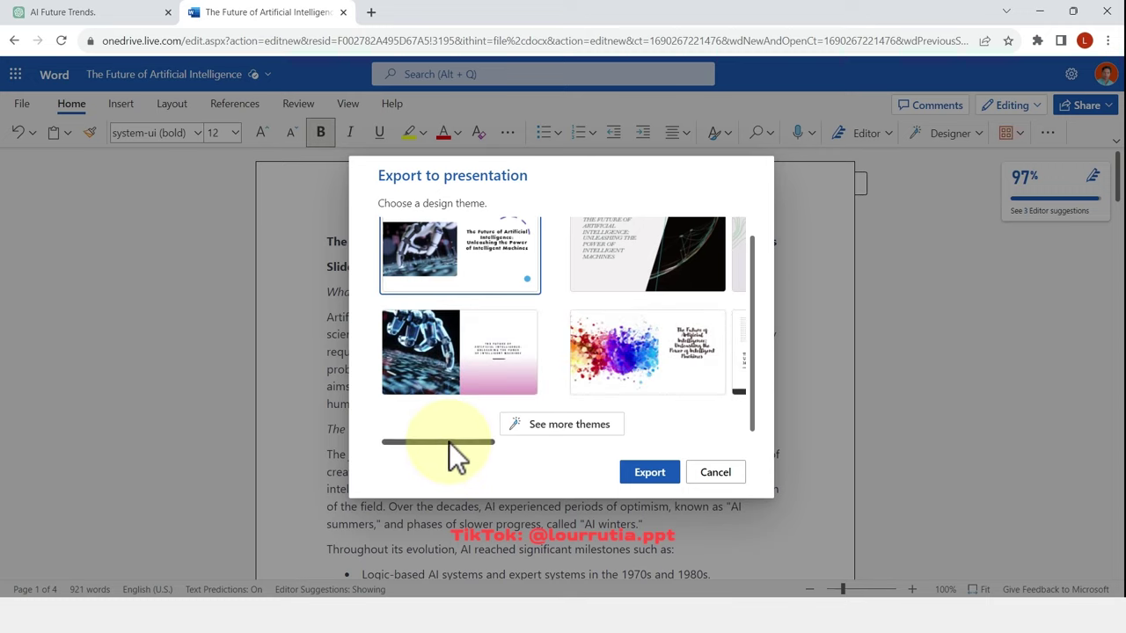
left_click_drag(449, 442, 588, 440)
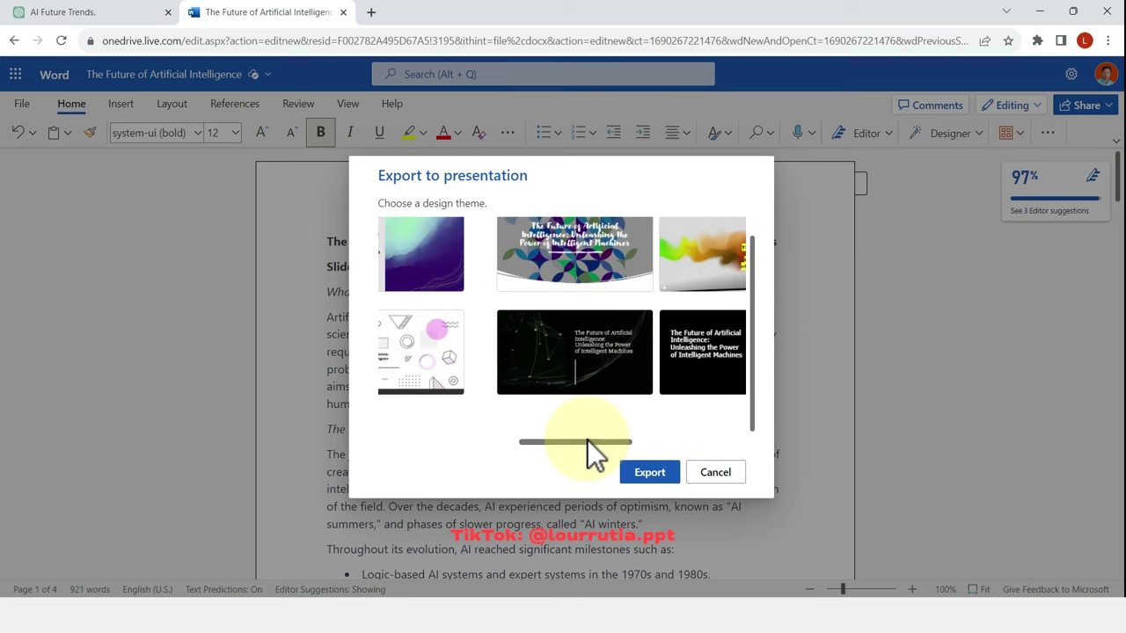
left_click(590, 382)
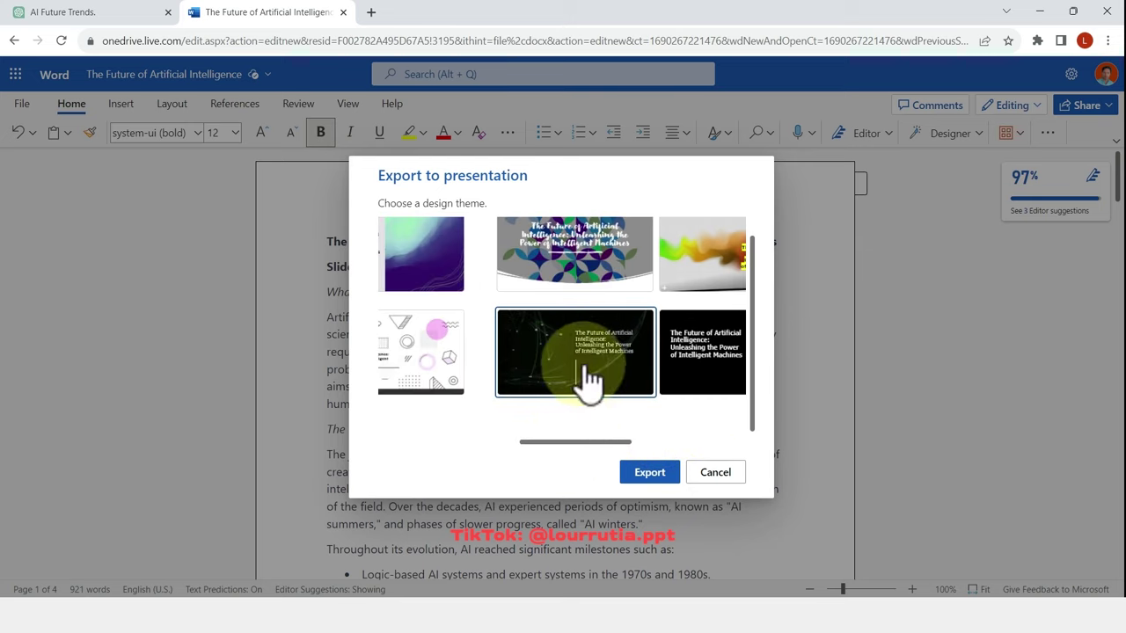
left_click(651, 473)
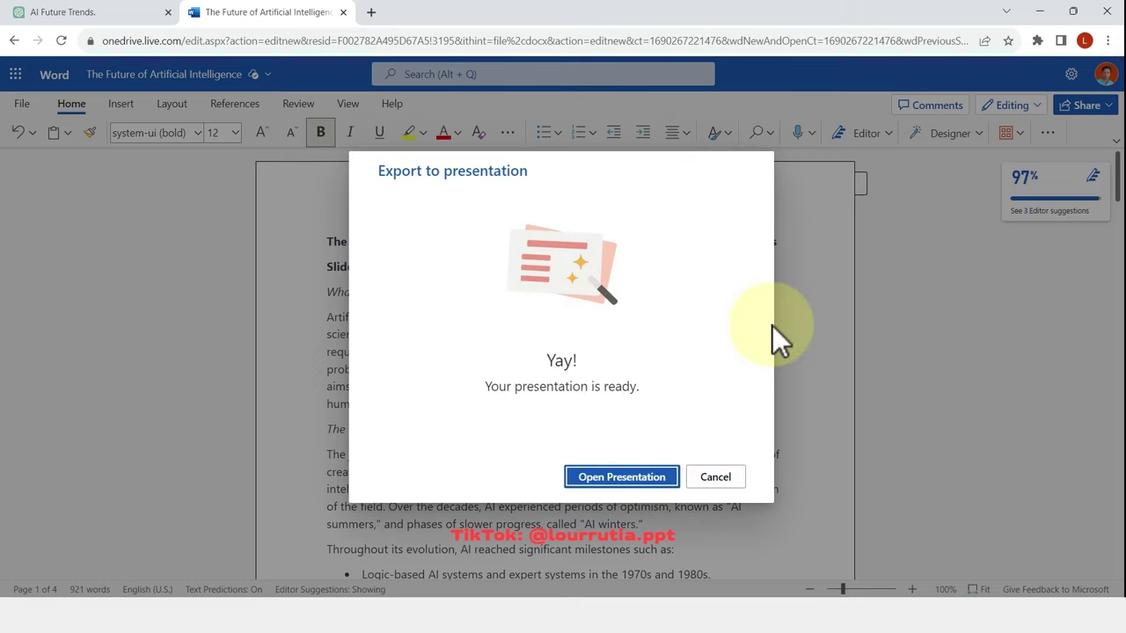
left_click(585, 481)
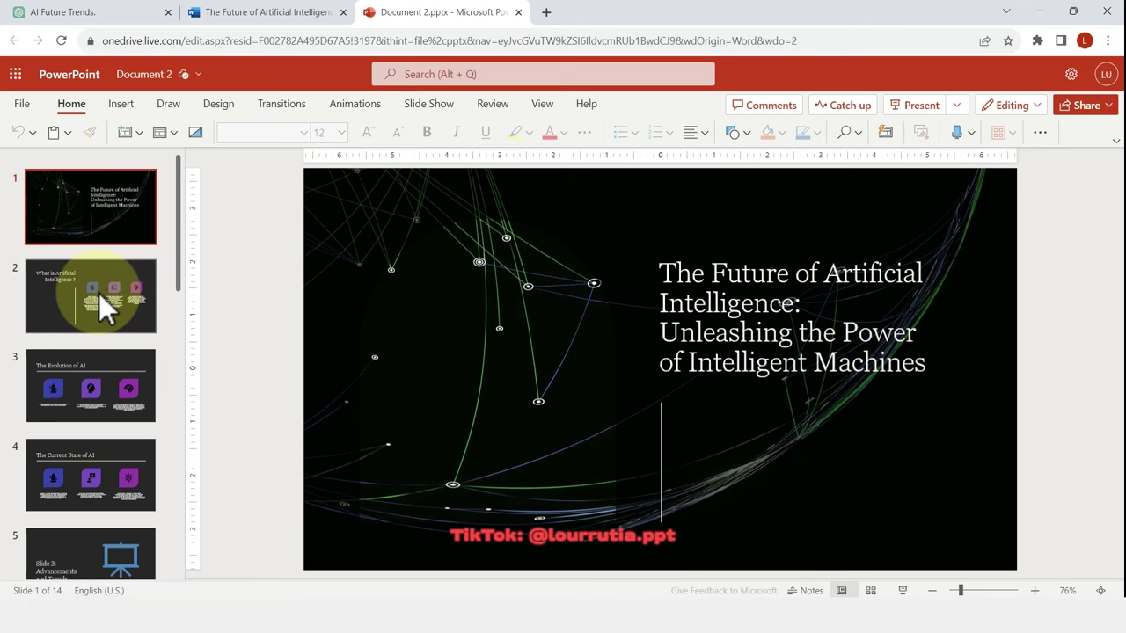
Review the generated slides from the title slide through to the conclusion, closing the design suggestions along the way.
left_click(98, 292)
left_click(116, 212)
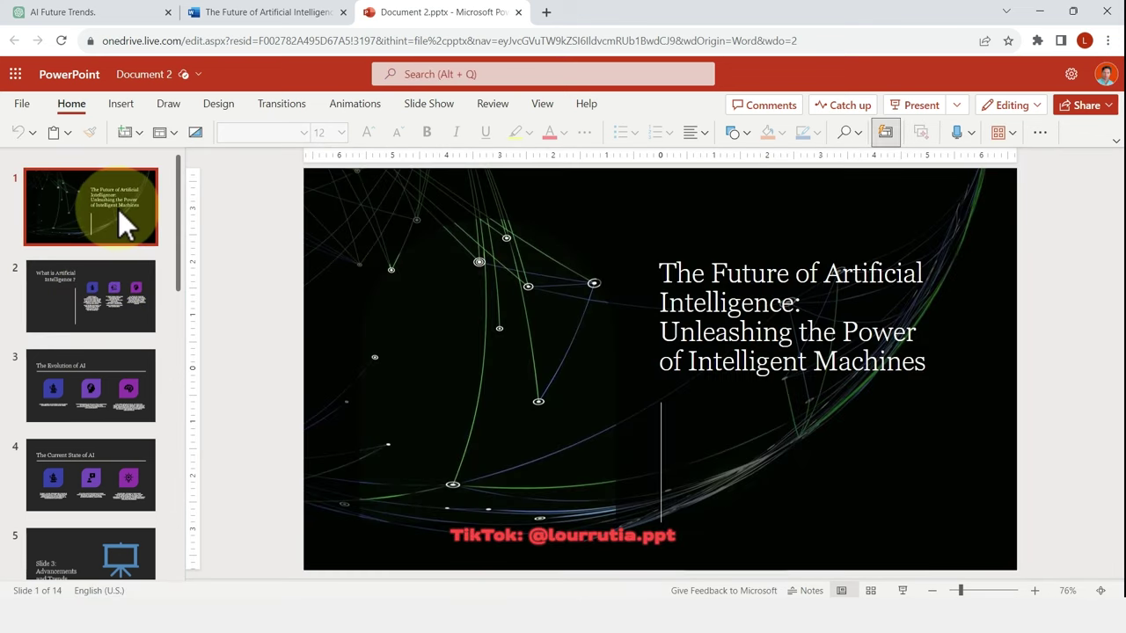
left_click(103, 299)
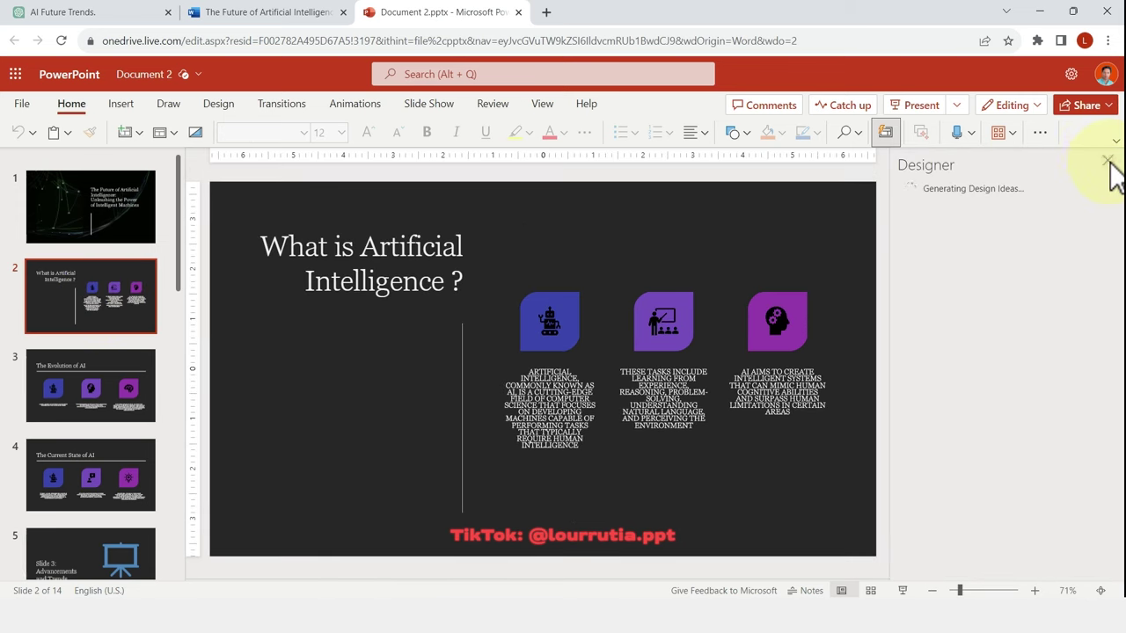
left_click(1108, 161)
scroll(112, 335, "down", 1)
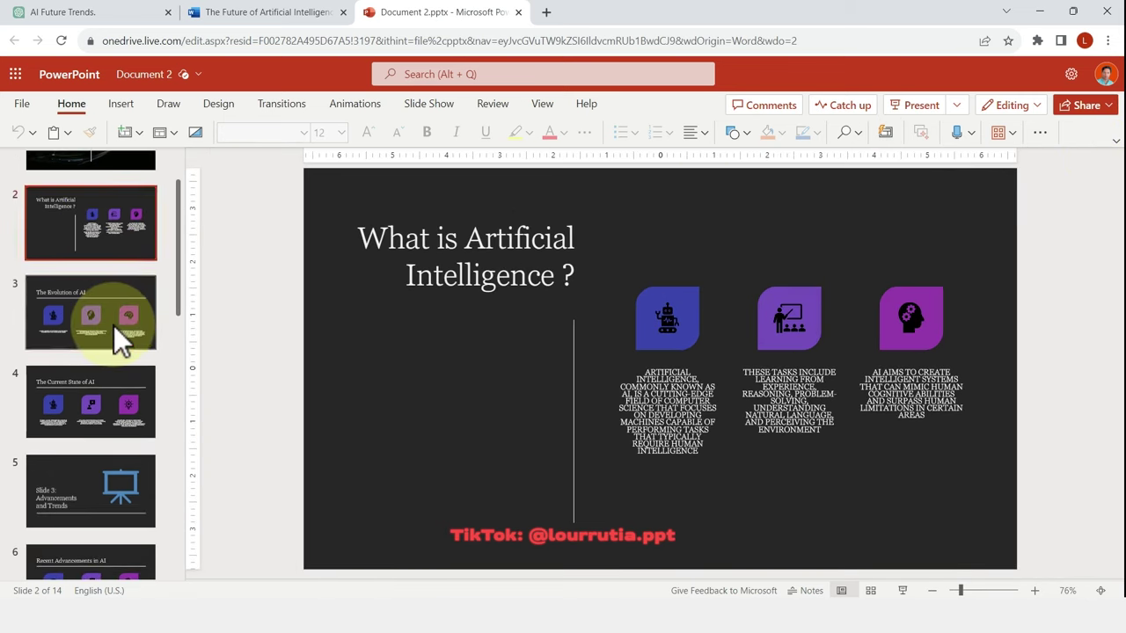
left_click(114, 325)
scroll(114, 325, "down", 2)
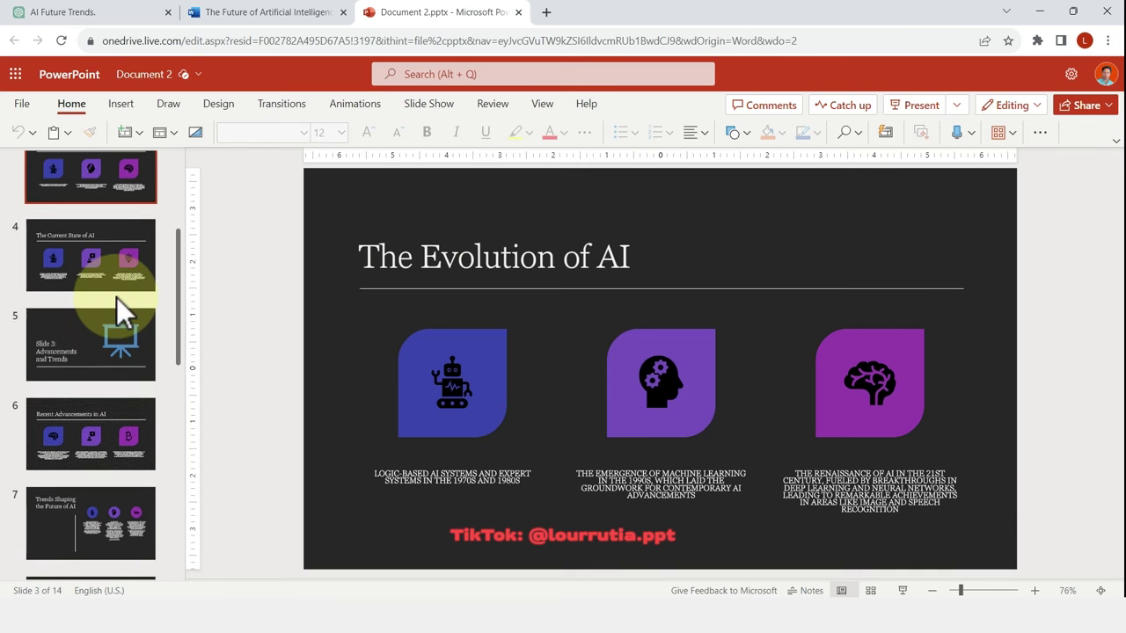
left_click(116, 334)
scroll(116, 335, "down", 1)
scroll(116, 334, "down", 1)
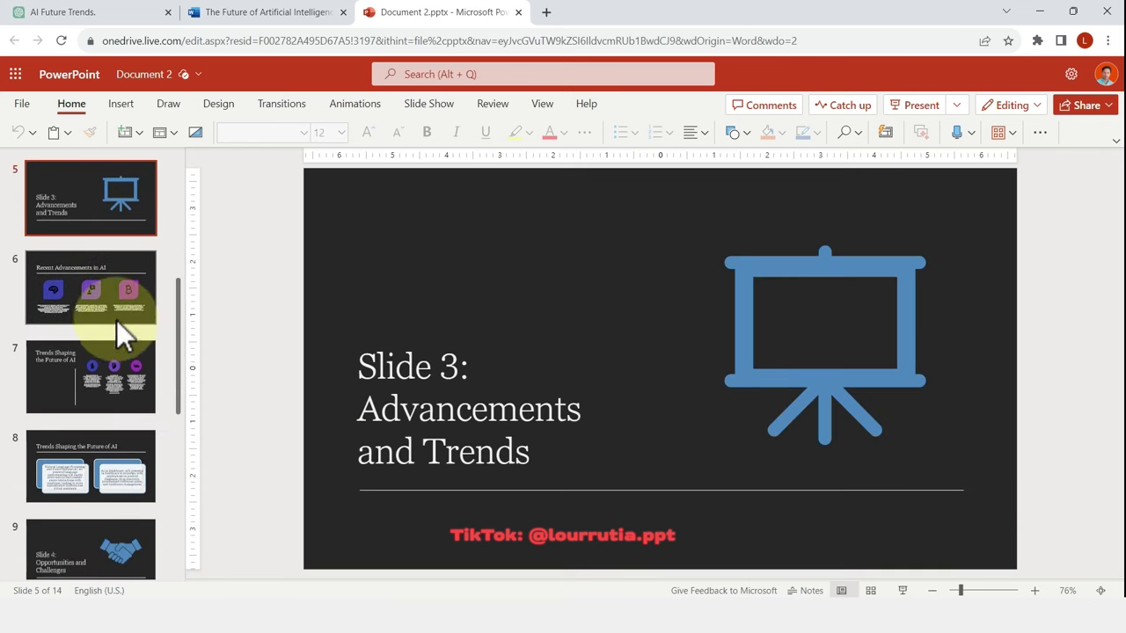
left_click(114, 300)
scroll(114, 300, "down", 1)
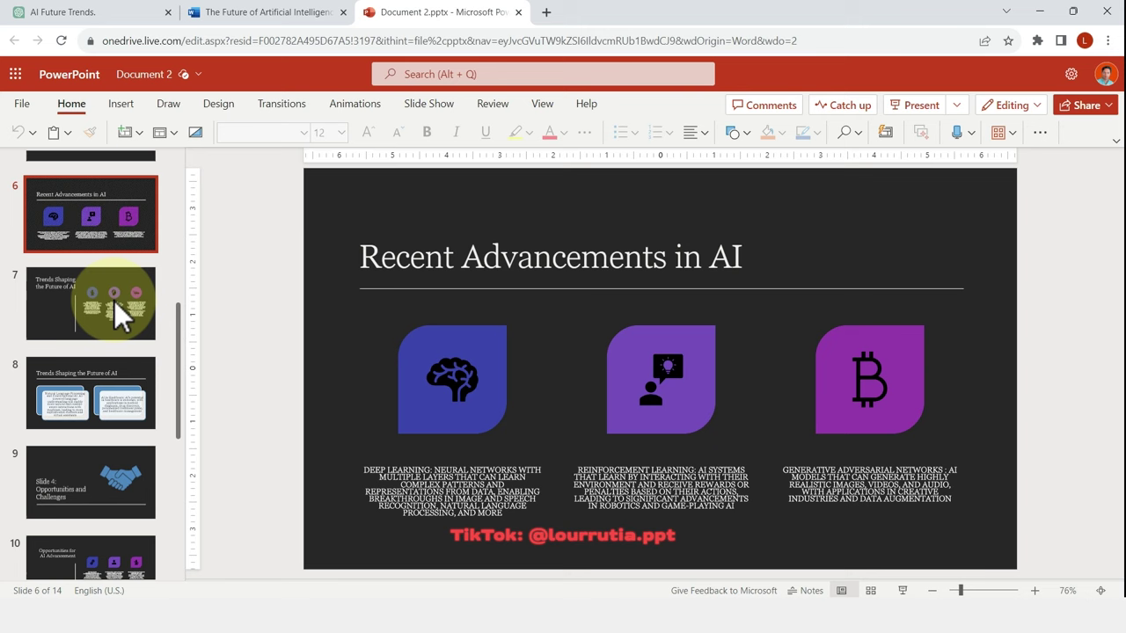
left_click(115, 301)
scroll(114, 301, "down", 2)
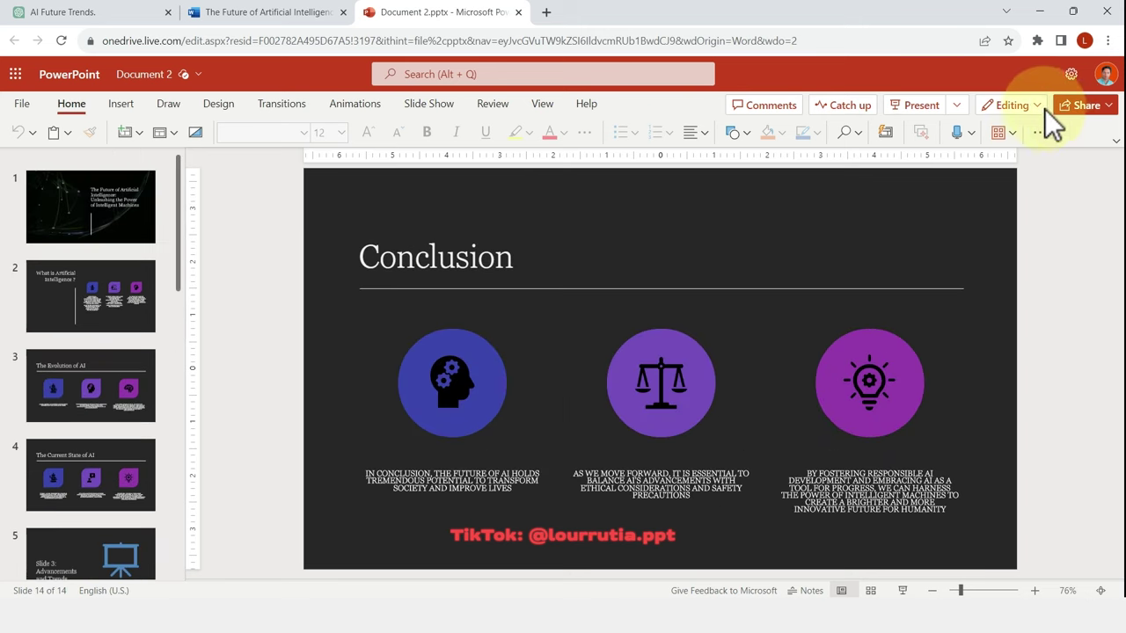
Switch to the desktop PowerPoint app by opening the presentation in it from the editing mode options.
left_click(1034, 113)
left_click(958, 207)
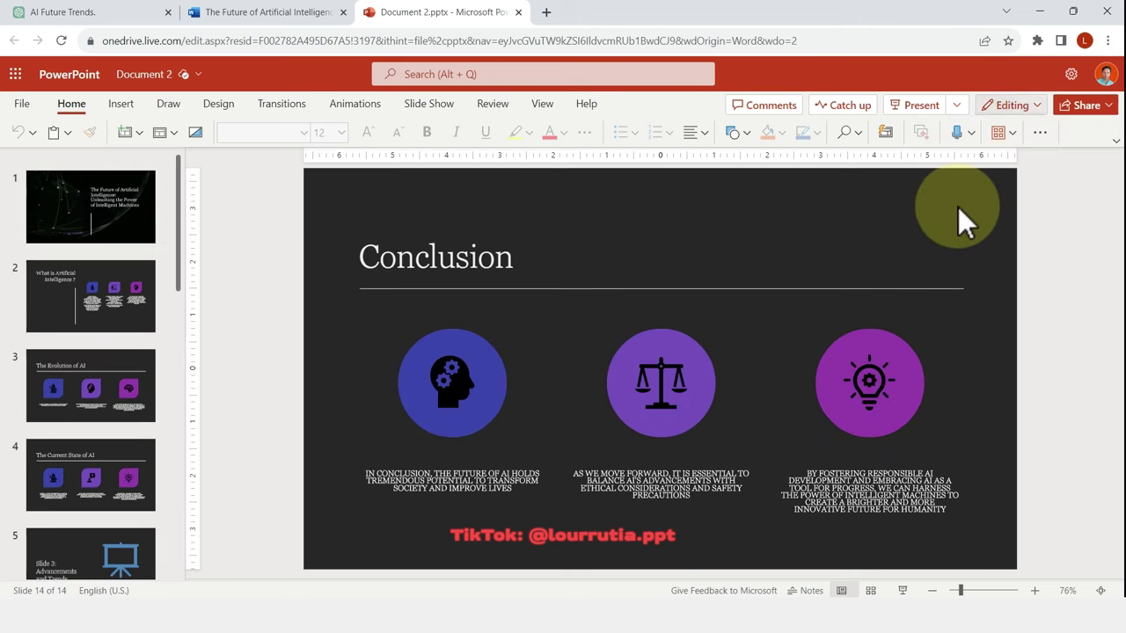
left_click(667, 171)
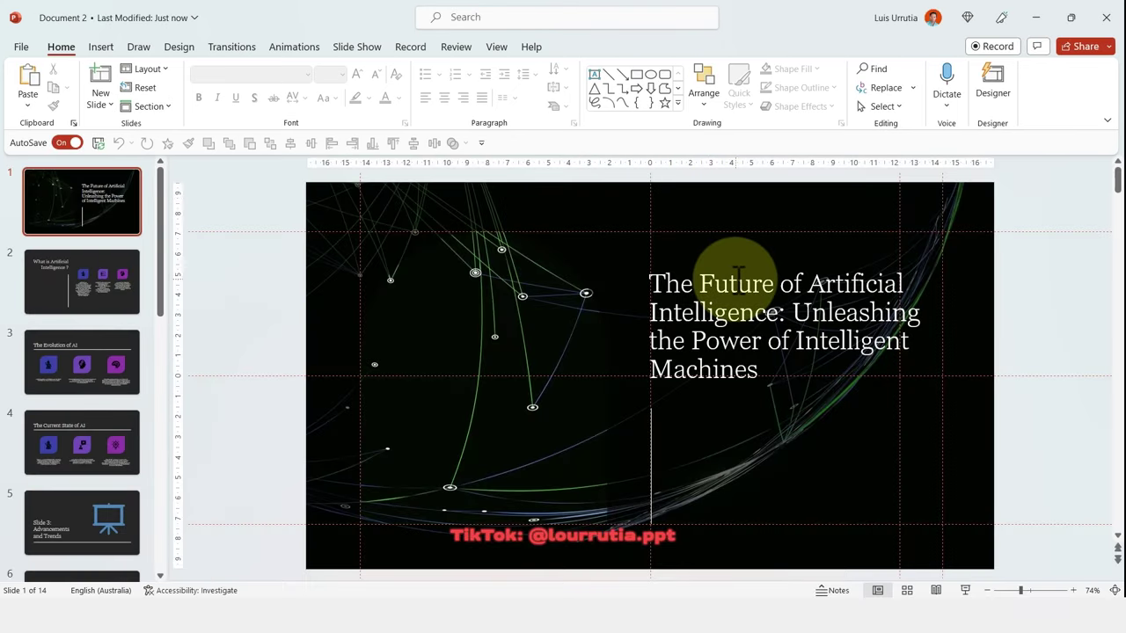
Apply the Designer layout to slide 2 that puts the title above a full-width line and three black icon shapes in a row.
left_click(107, 280)
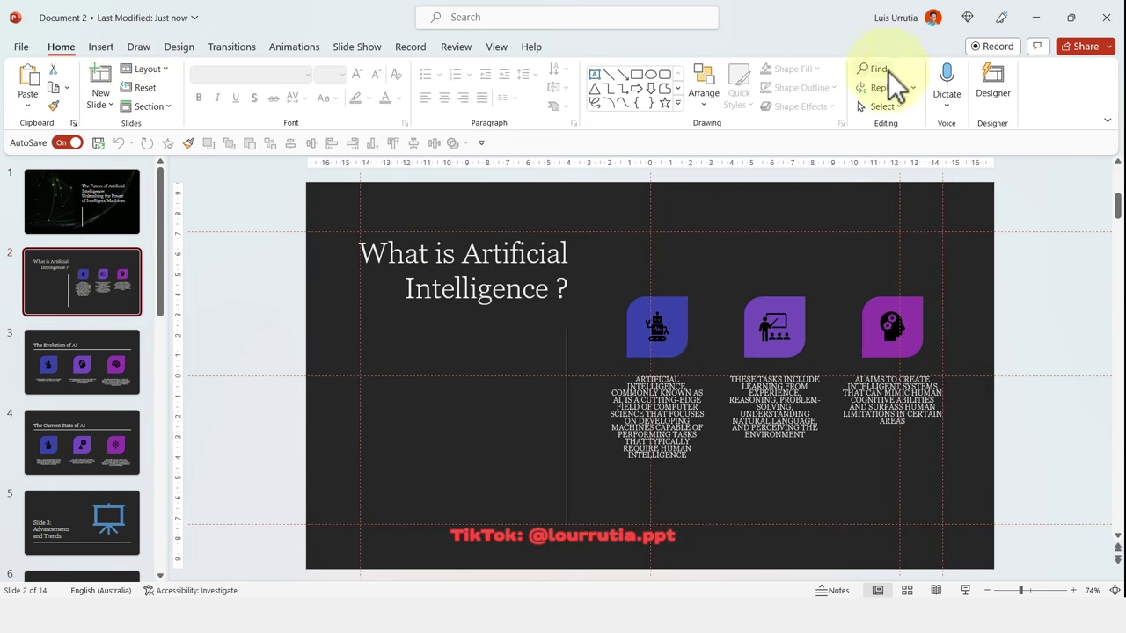
left_click(1007, 77)
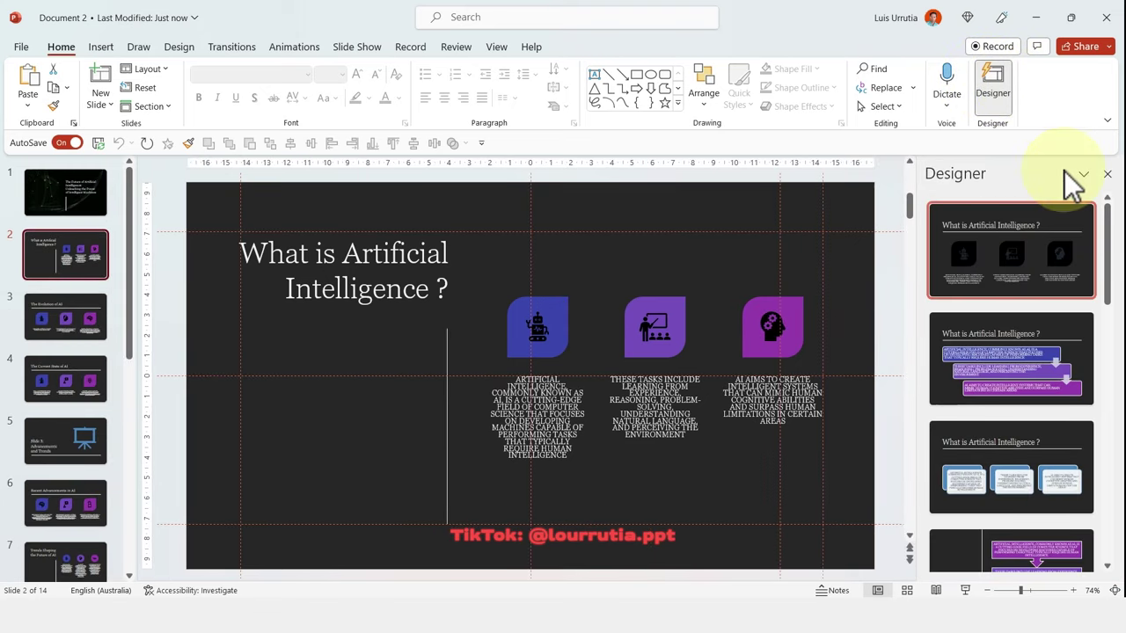
scroll(1073, 303, "down", 3)
scroll(1060, 289, "down", 5)
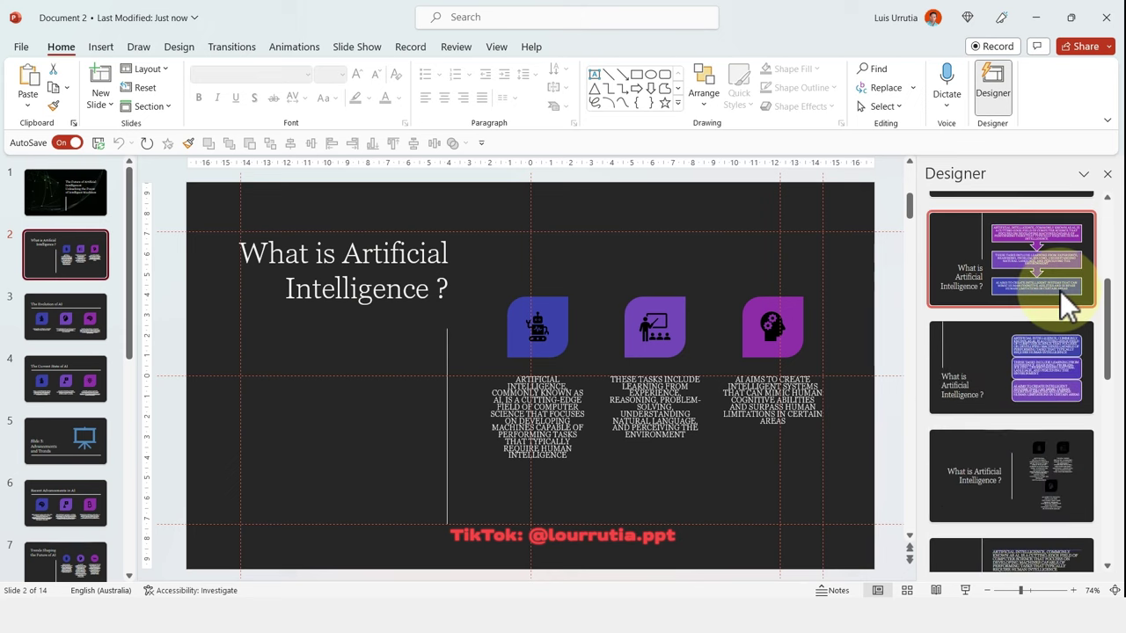
scroll(1060, 289, "down", 3)
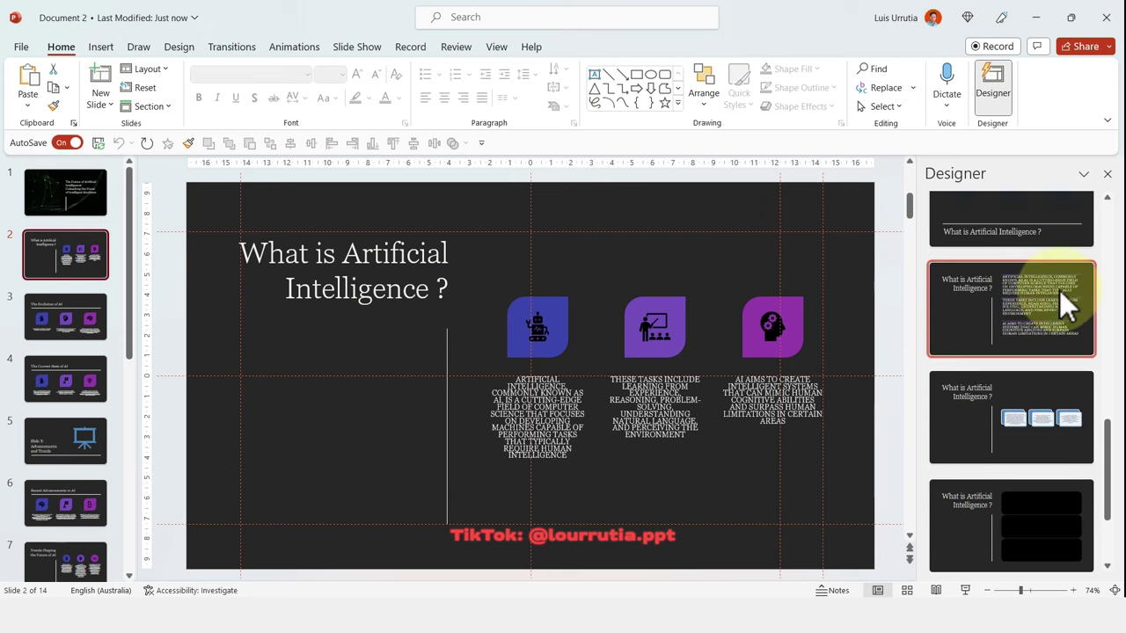
scroll(1050, 300, "up", 1)
scroll(1047, 298, "up", 8)
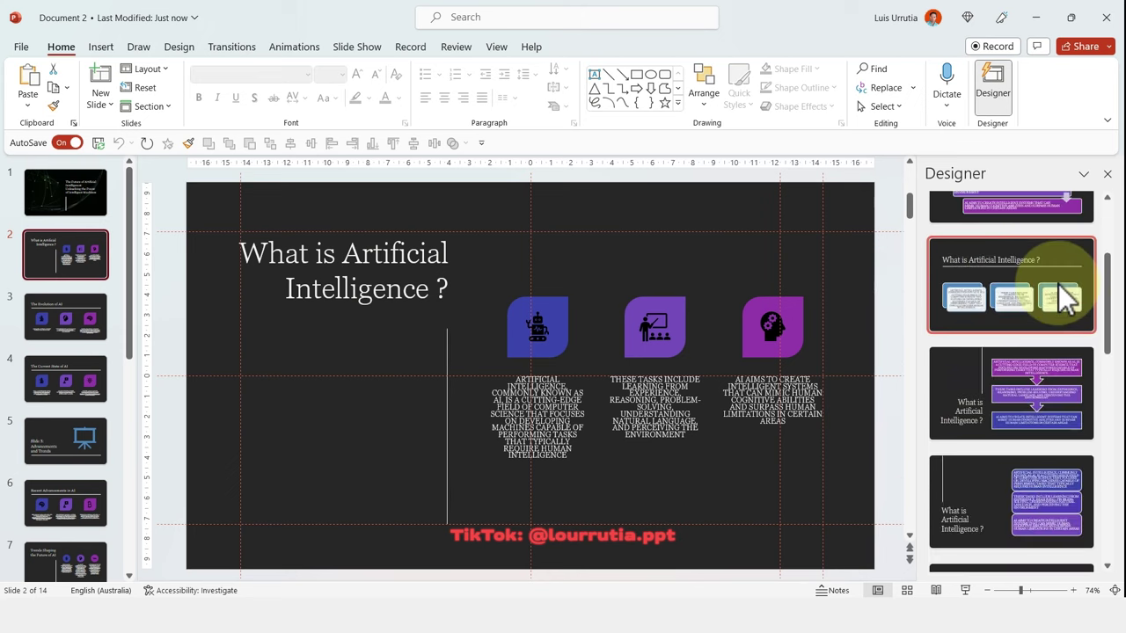
left_click(1011, 262)
left_click(309, 207)
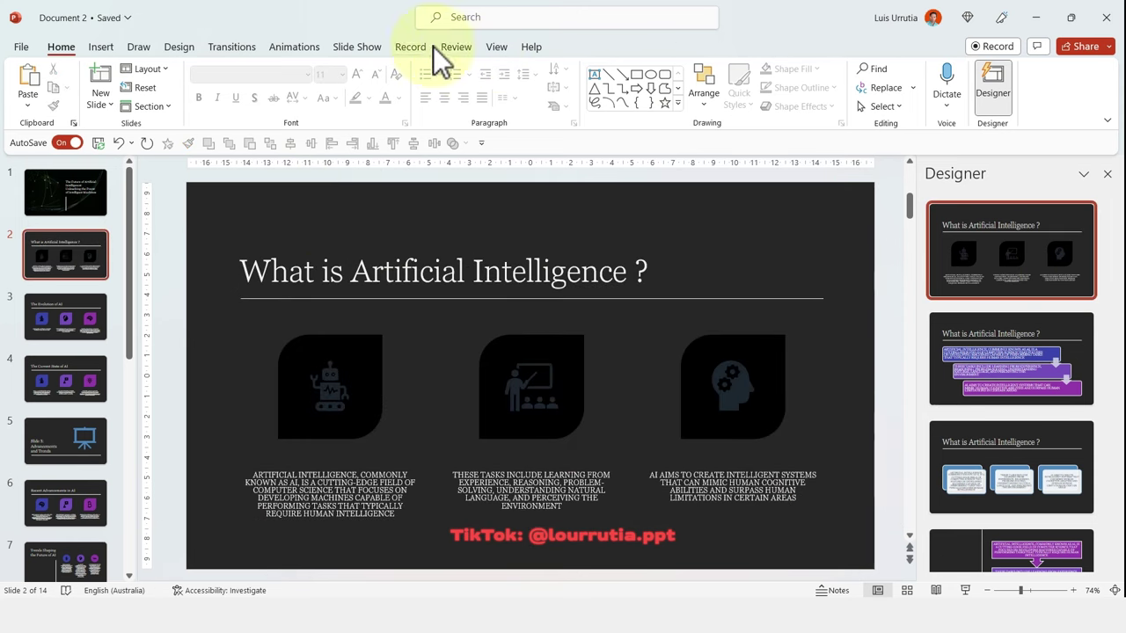
Open the slide master, select the top-level master, and start a new custom theme font set.
left_click(497, 47)
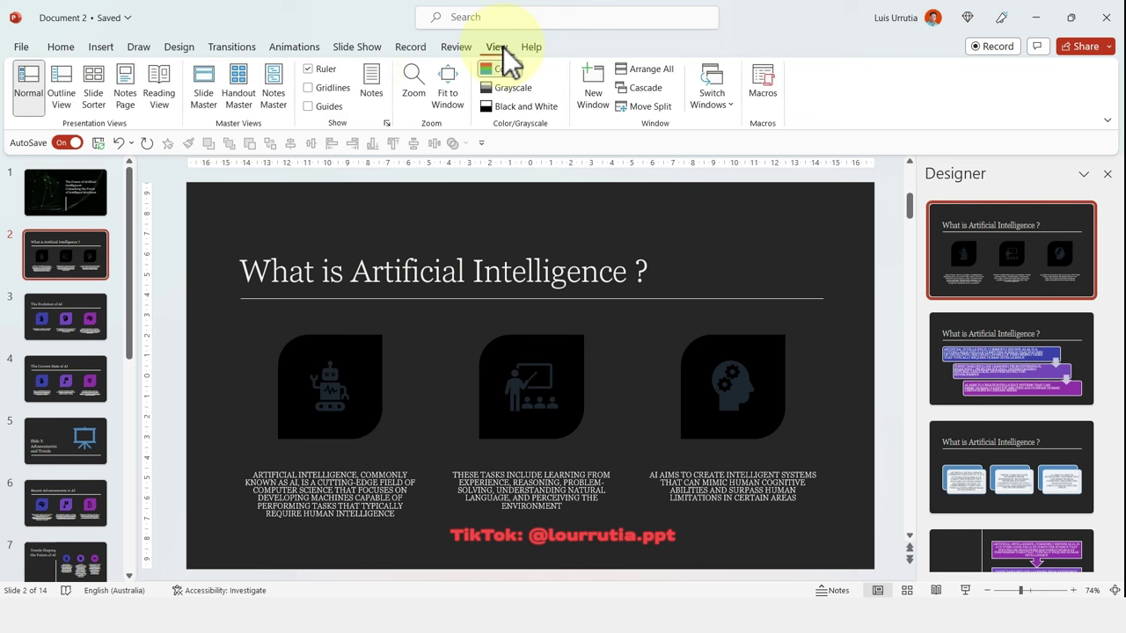
left_click(214, 88)
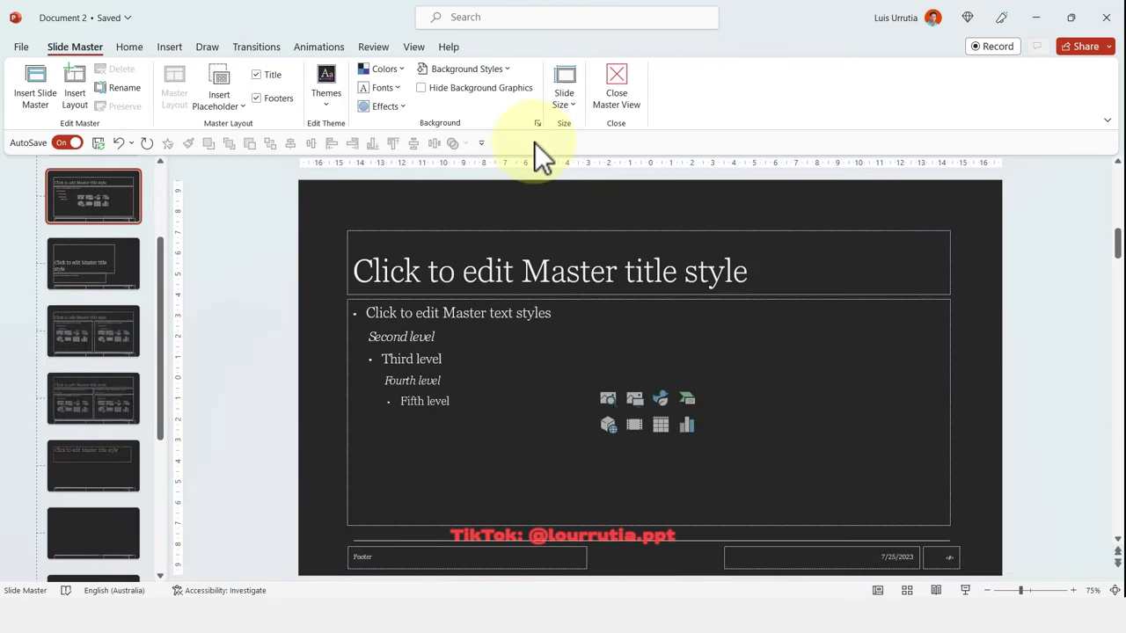
left_click(97, 224)
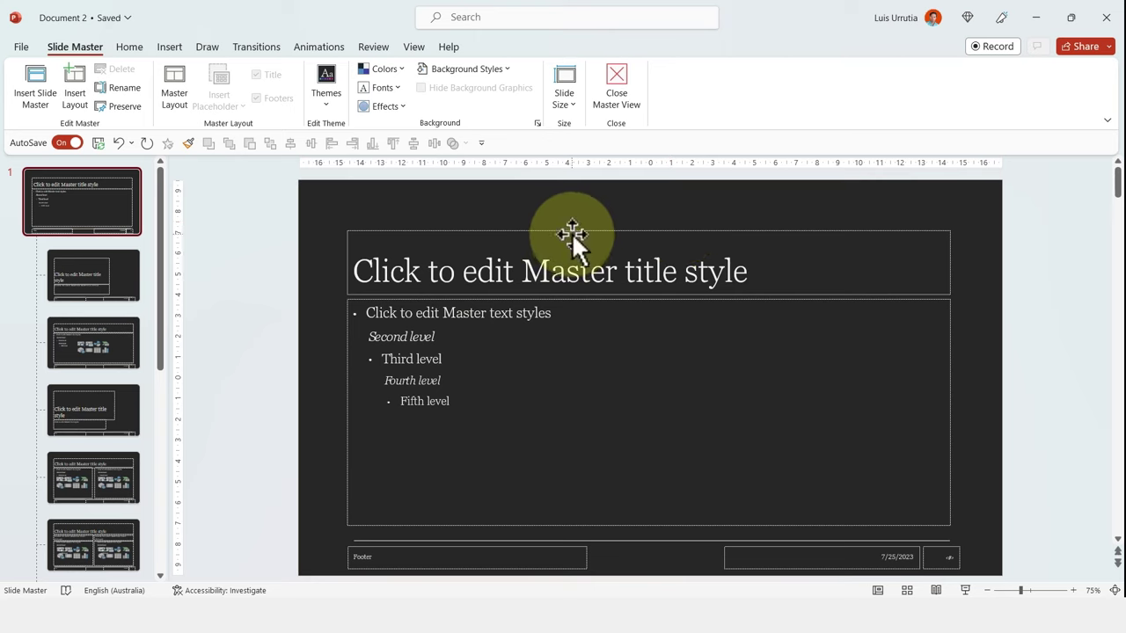
left_click(384, 88)
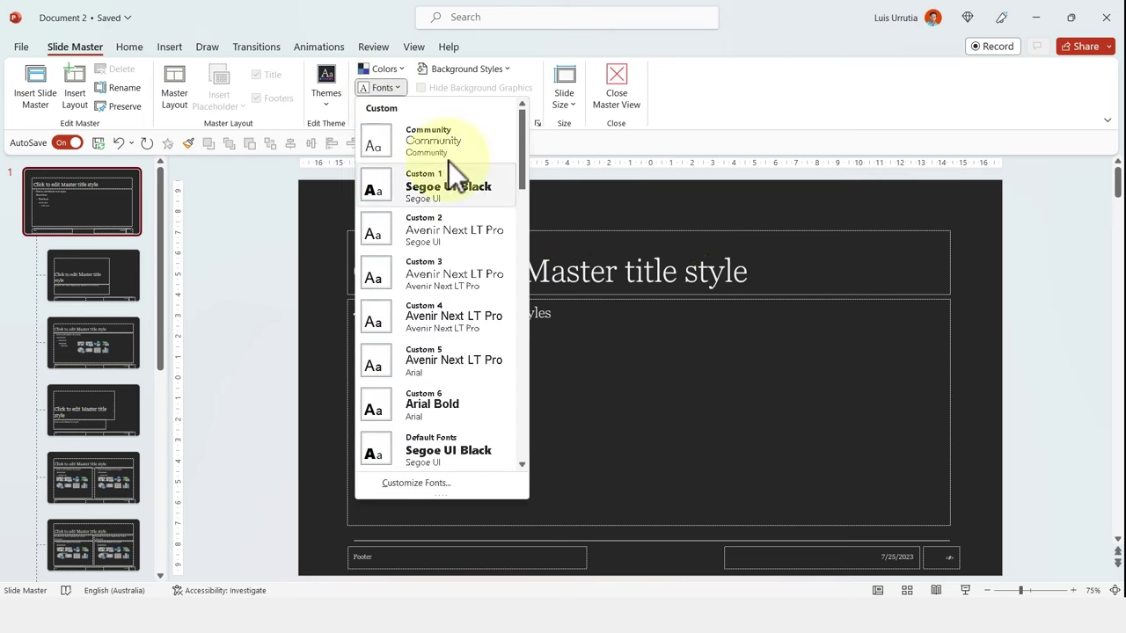
left_click(425, 484)
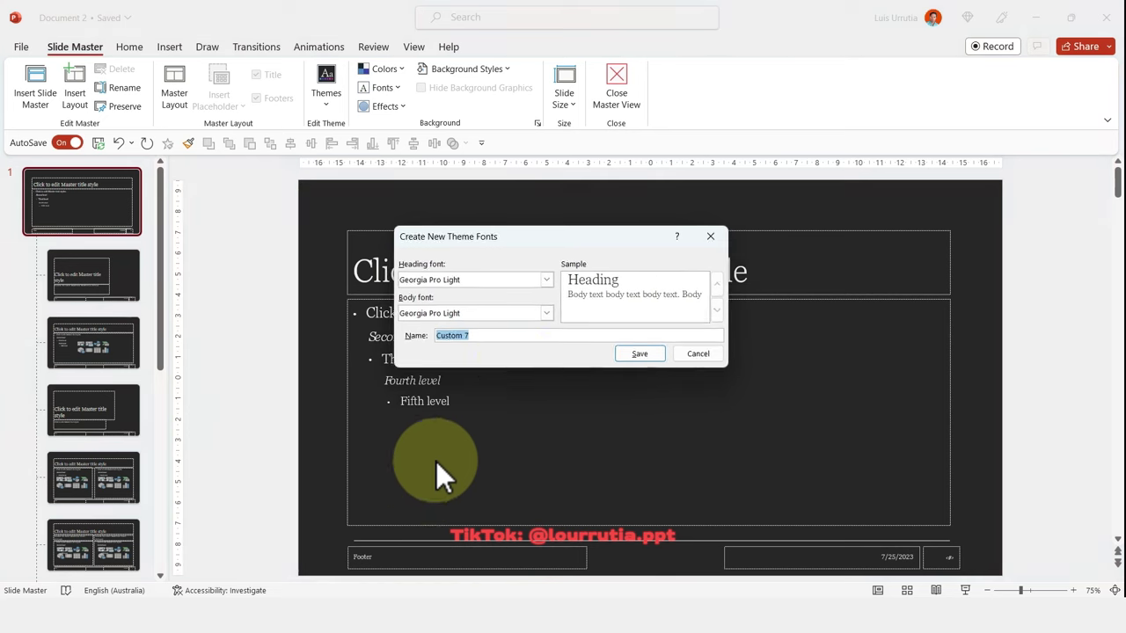
Move the theme fonts dialog aside and set the heading font to Expo M.
left_click_drag(545, 236, 672, 262)
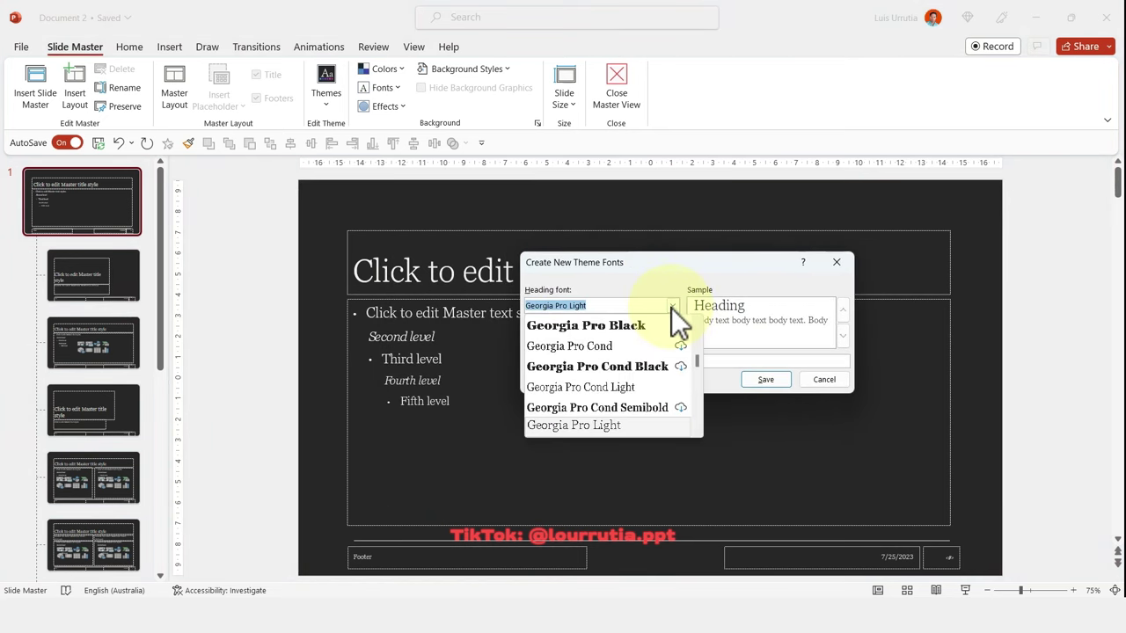
scroll(651, 363, "up", 10)
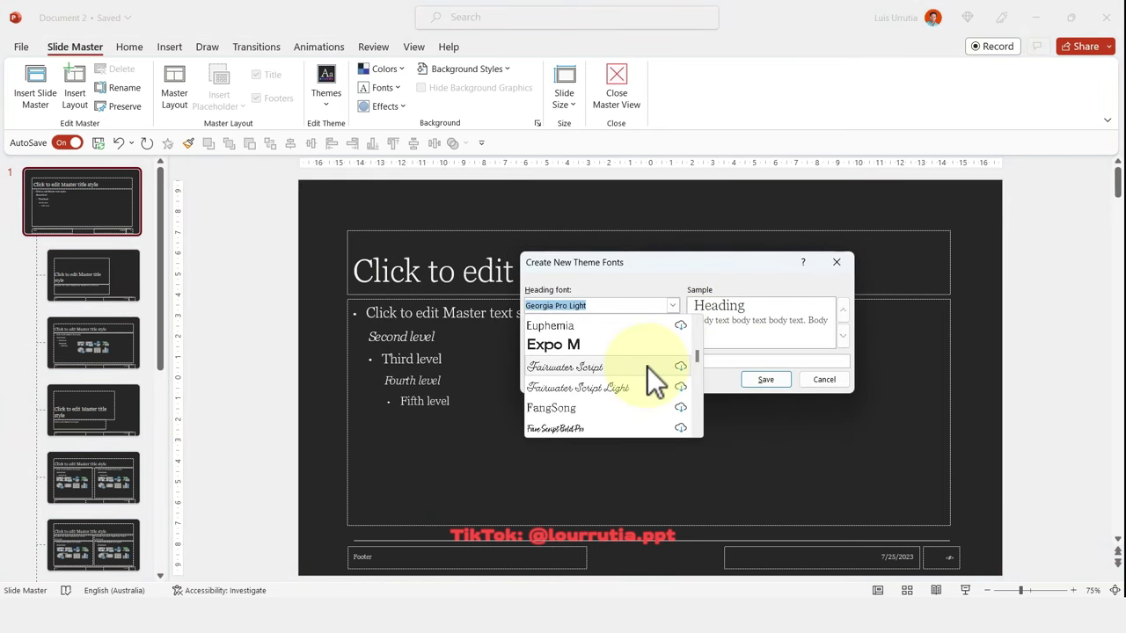
left_click(598, 346)
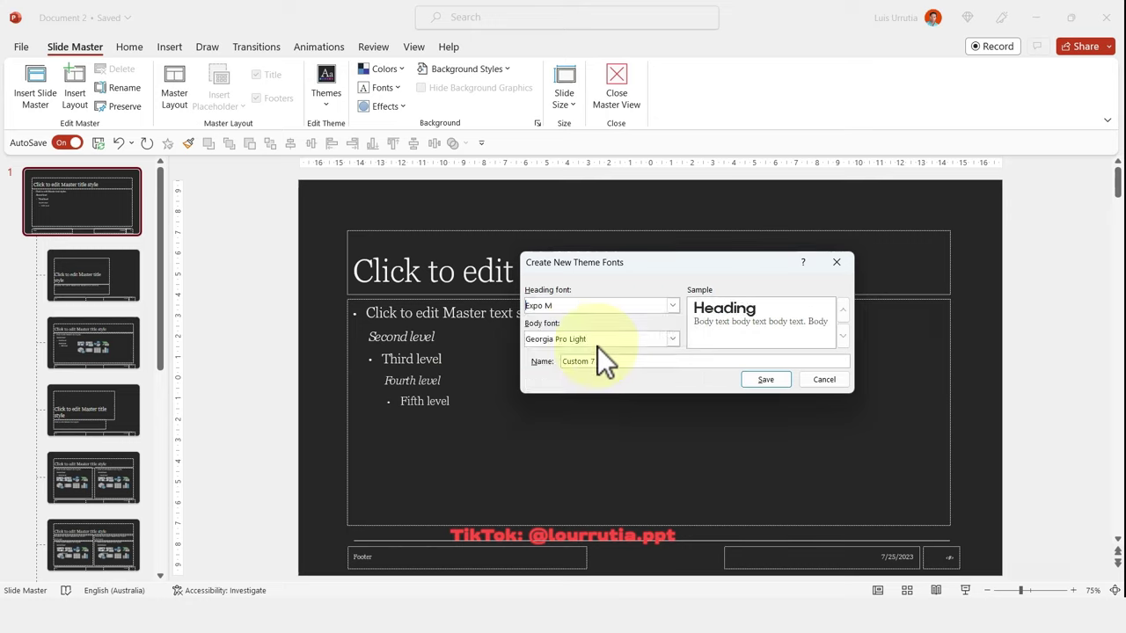
Set the body font to Century Gothic and save the theme font set as Custom 7.
left_click(676, 340)
scroll(647, 384, "up", 5)
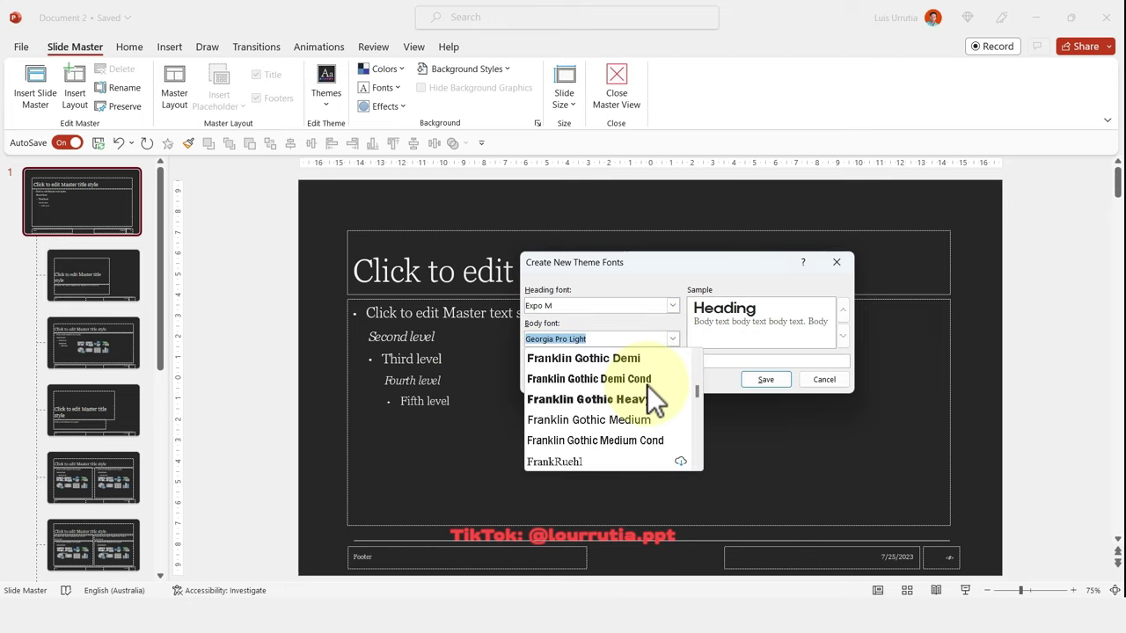
scroll(647, 385, "up", 10)
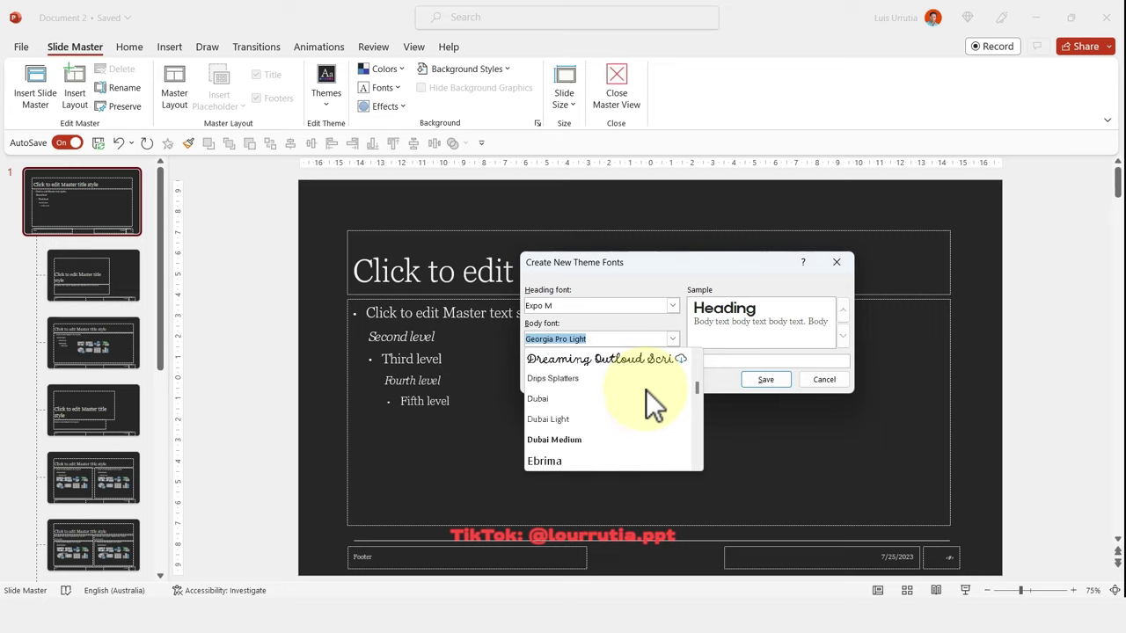
scroll(646, 390, "up", 10)
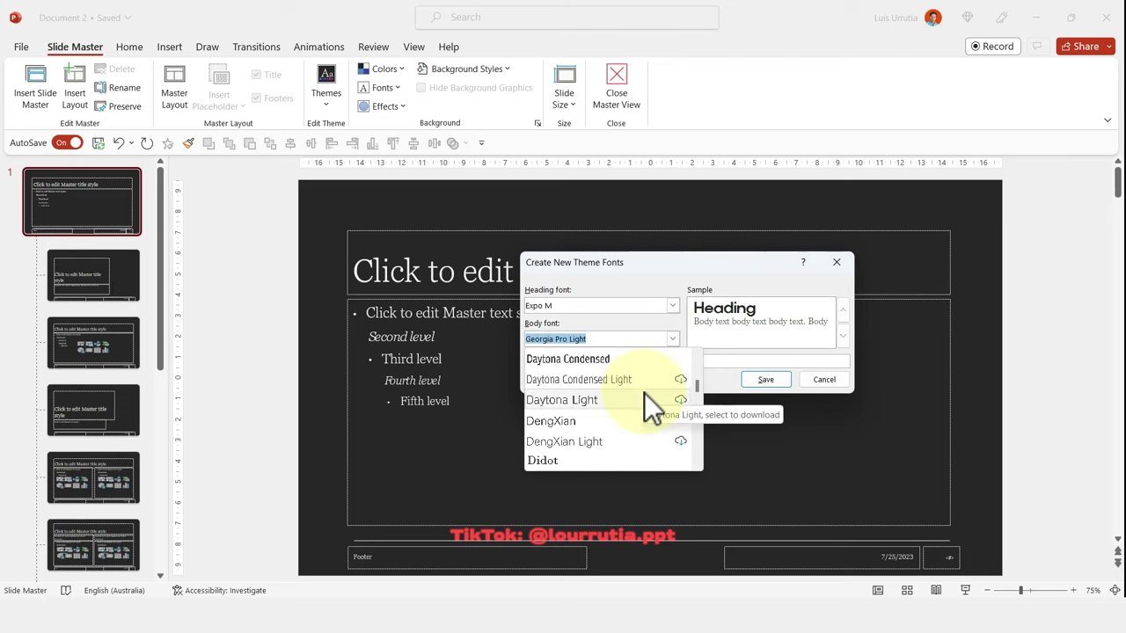
scroll(644, 392, "up", 10)
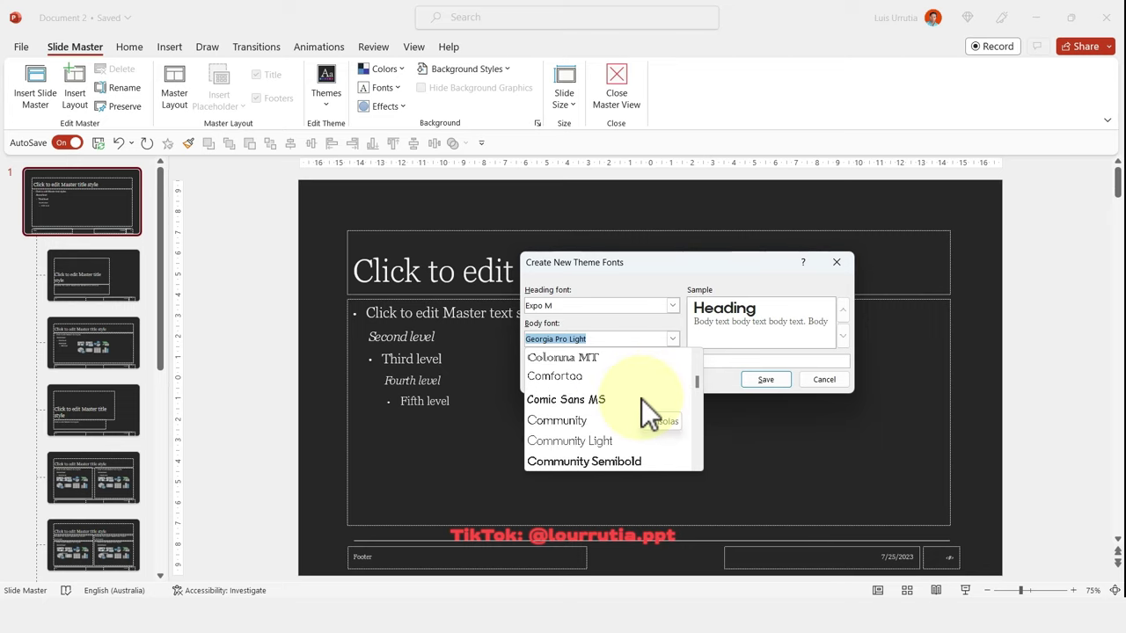
scroll(641, 399, "up", 8)
scroll(640, 400, "down", 2)
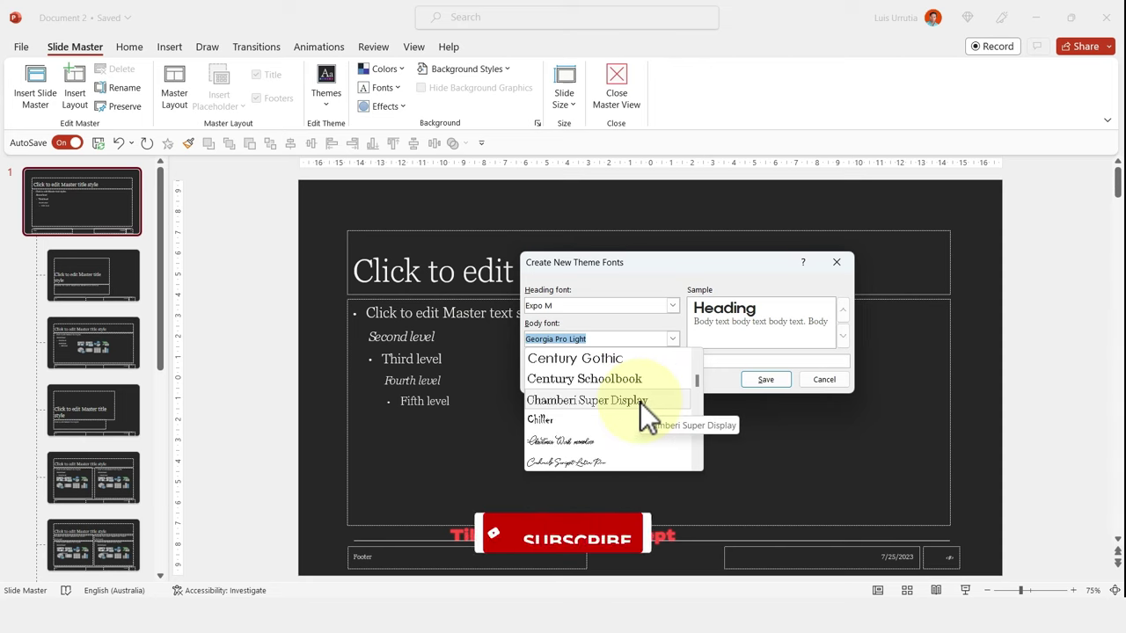
left_click(647, 362)
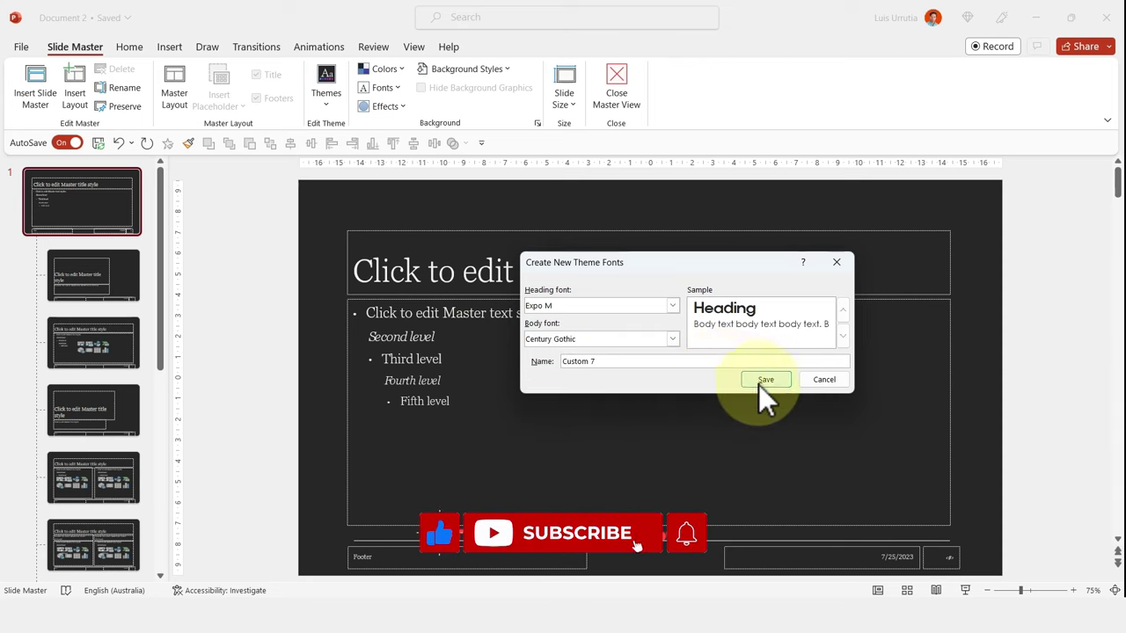
left_click(765, 380)
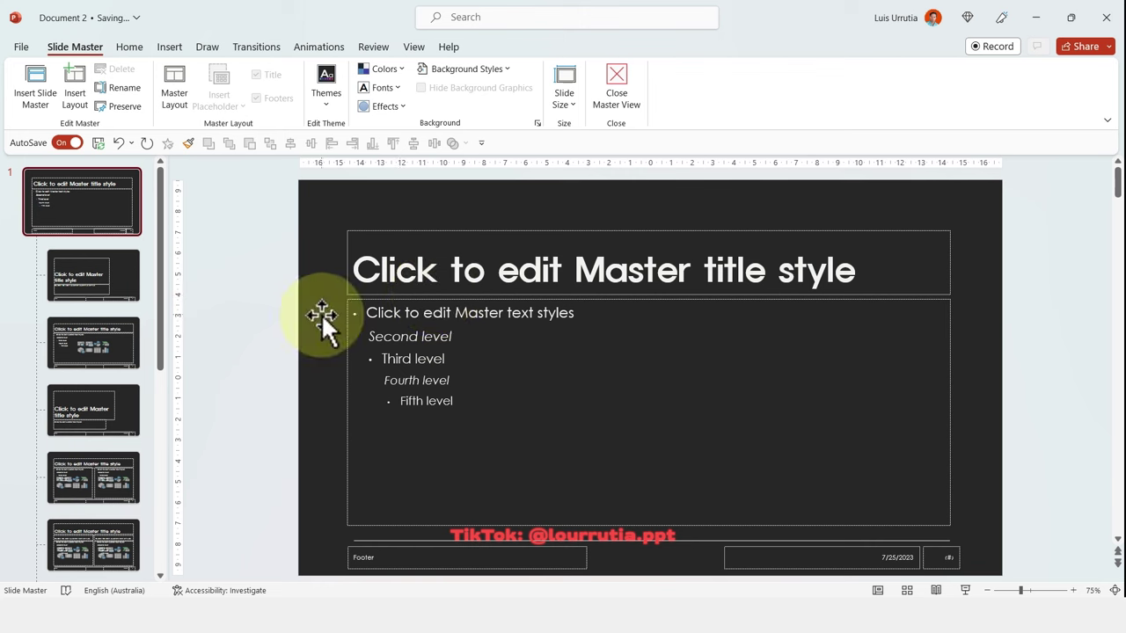
Close the slide master and check the new fonts on slides 3 and 5.
left_click(615, 88)
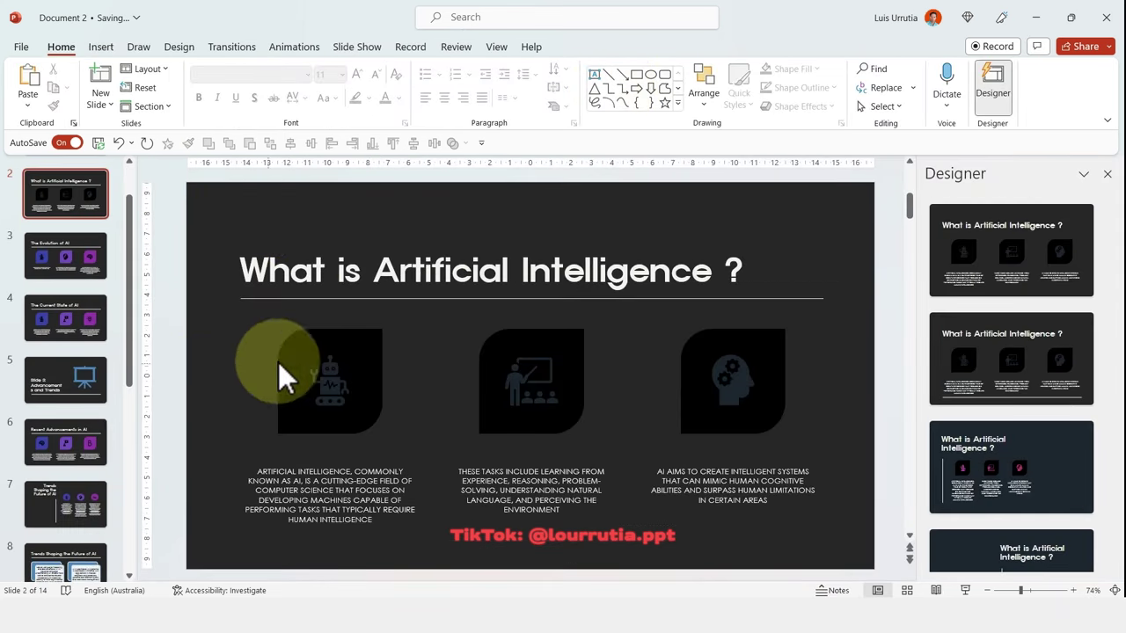
left_click(83, 254)
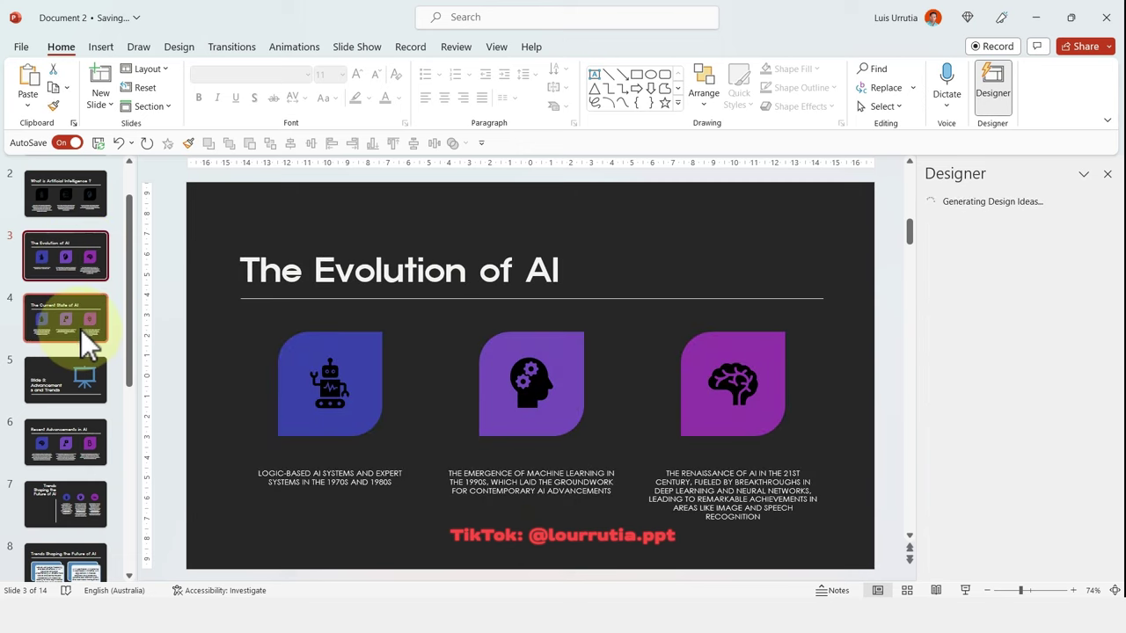
left_click(73, 378)
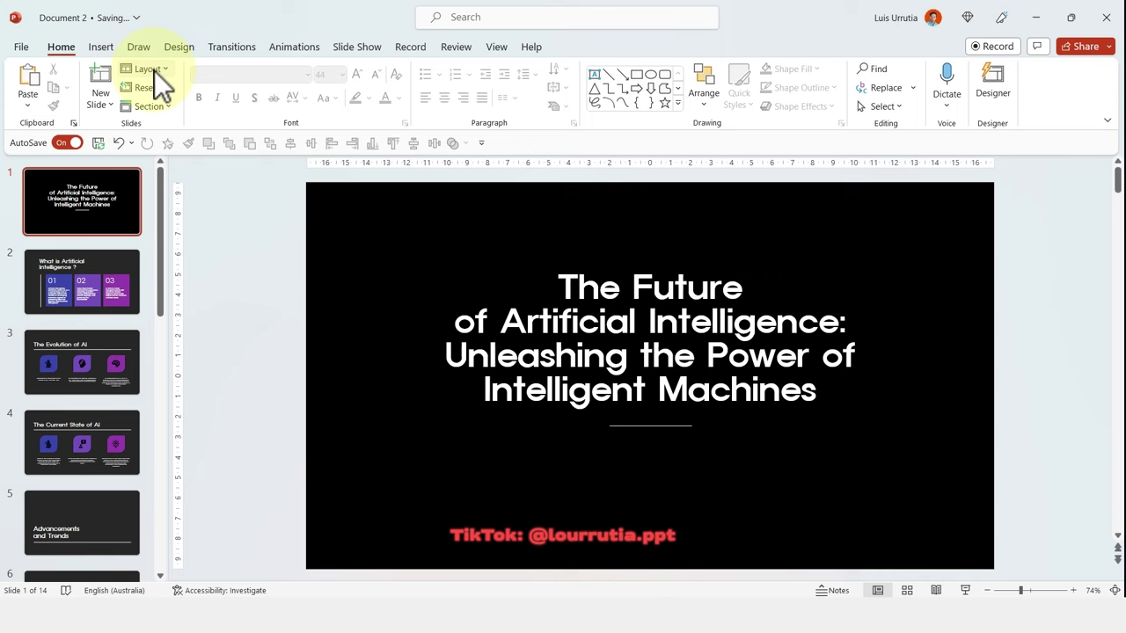
Search the stock images for "robot" and insert the picture of a glowing robotic hand touching a dark data surface on the title slide.
left_click(103, 46)
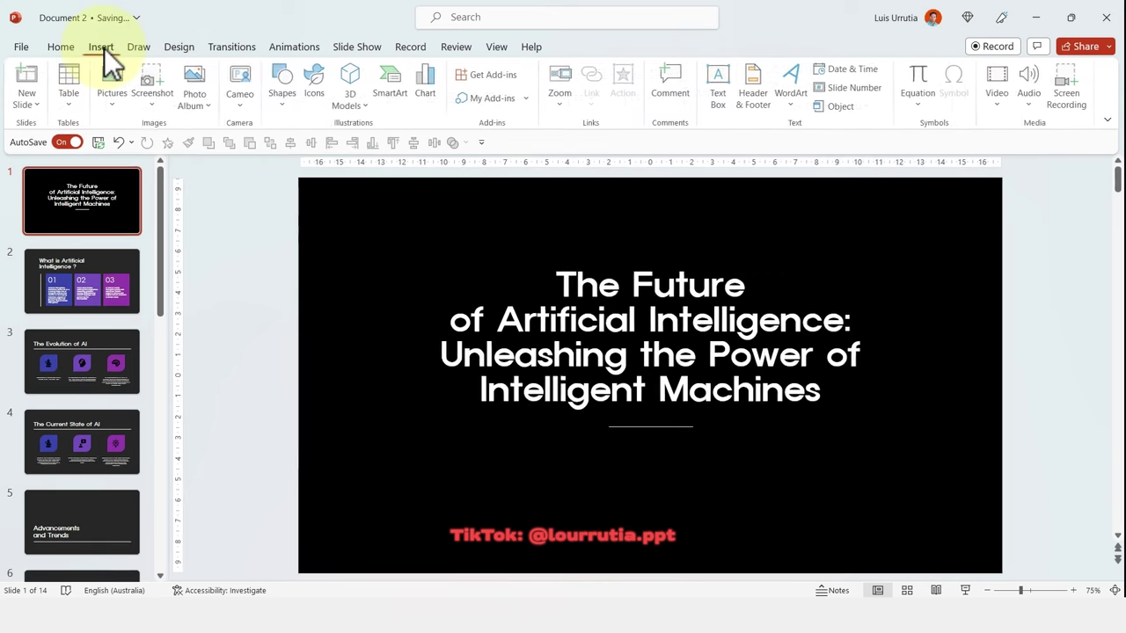
left_click(115, 105)
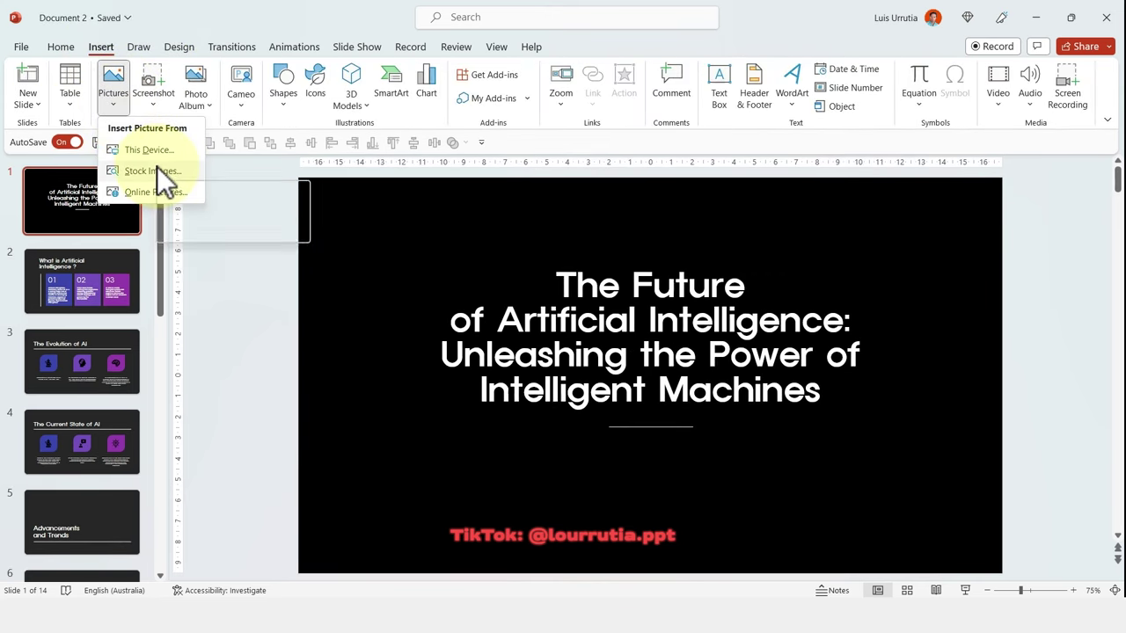
left_click(157, 166)
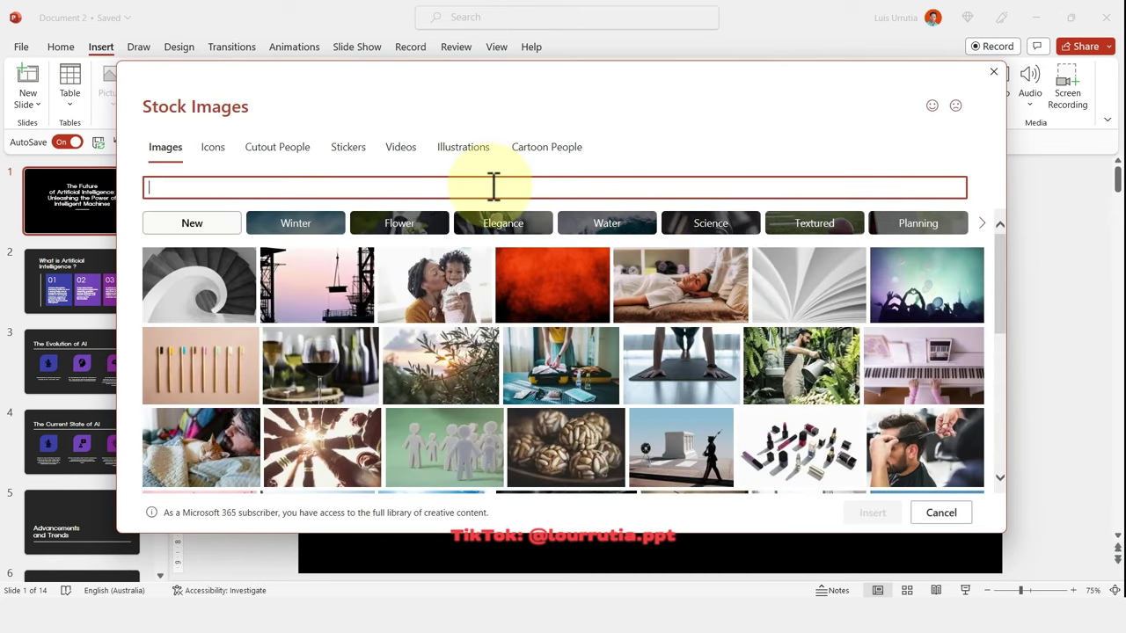
type("robot")
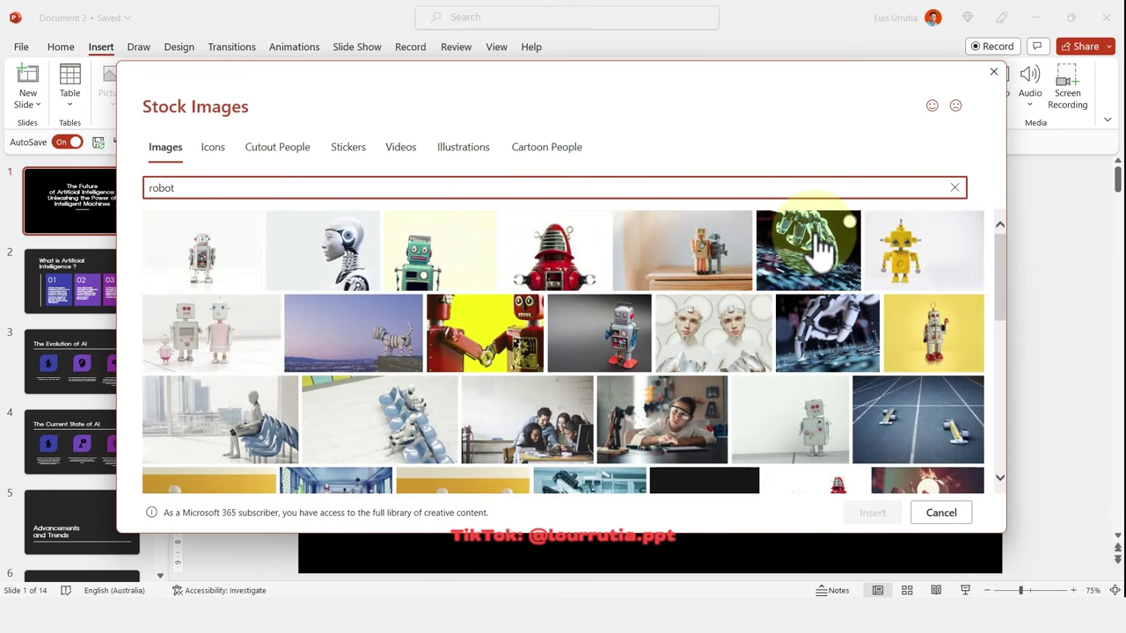
left_click(818, 247)
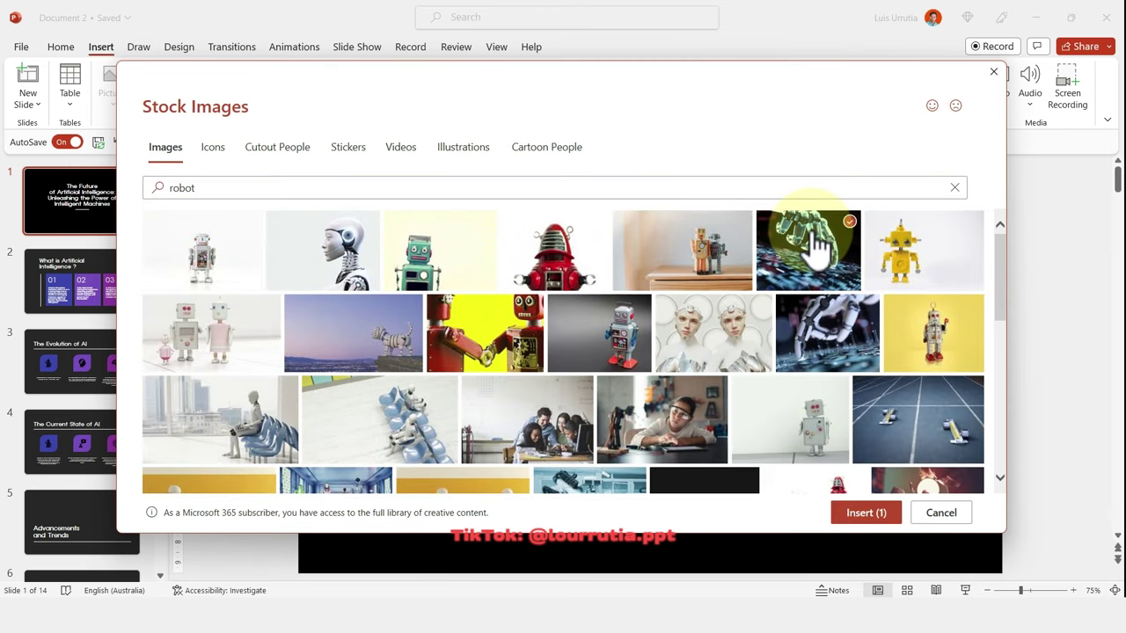
left_click(866, 513)
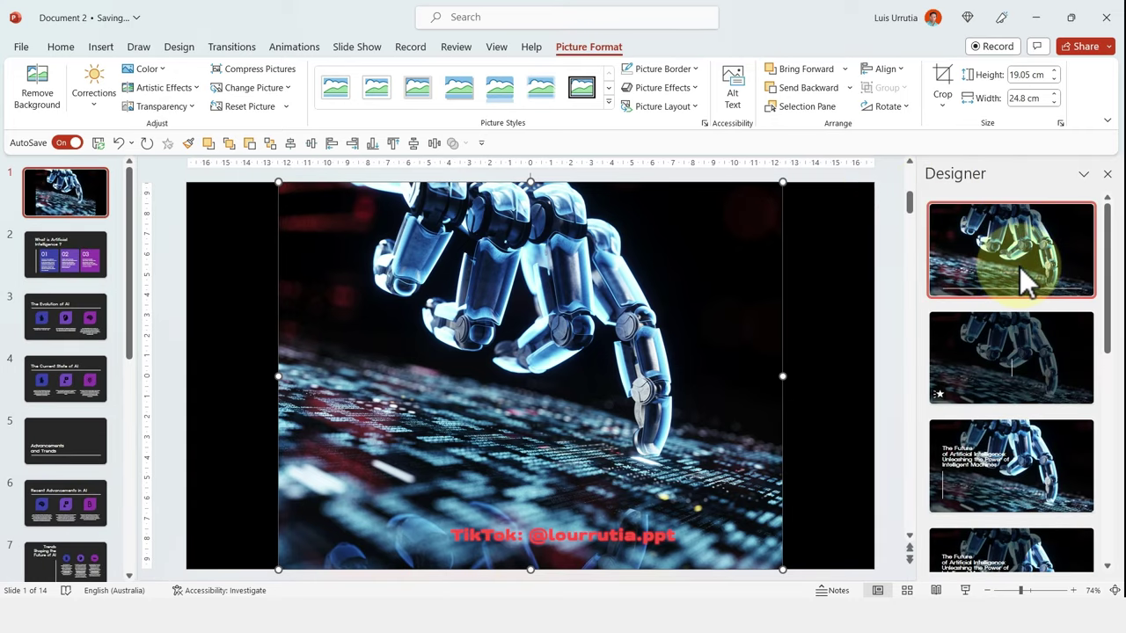
Apply the Designer layout that fills the title slide with the robotic hand picture and sets the title low above a horizontal line.
scroll(1019, 266, "down", 1)
scroll(1038, 308, "down", 2)
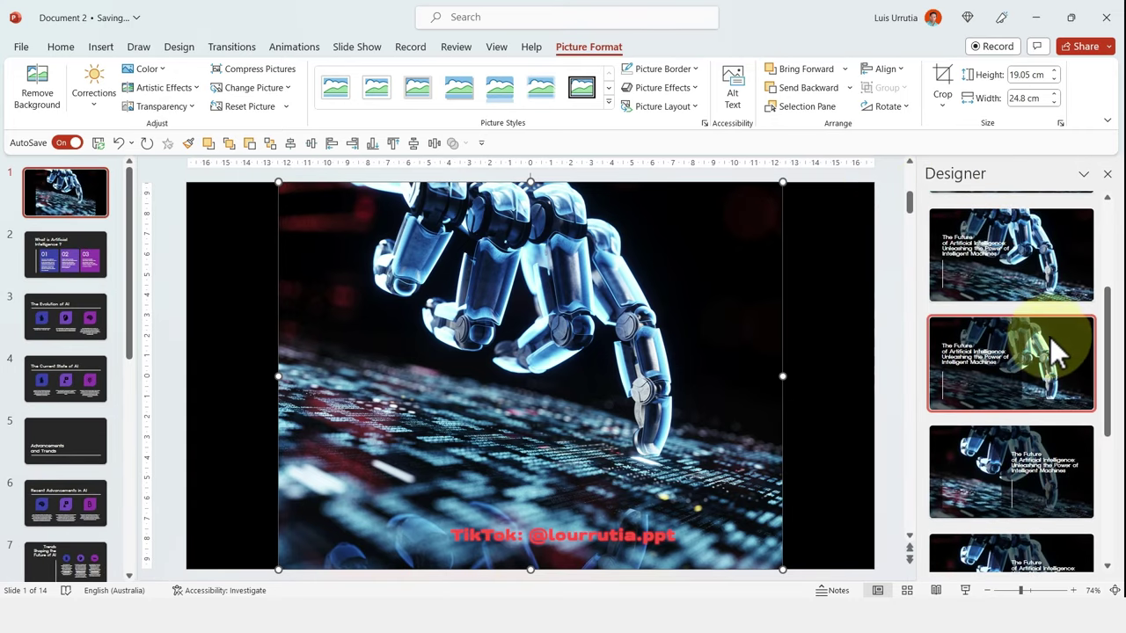
scroll(1051, 339, "down", 3)
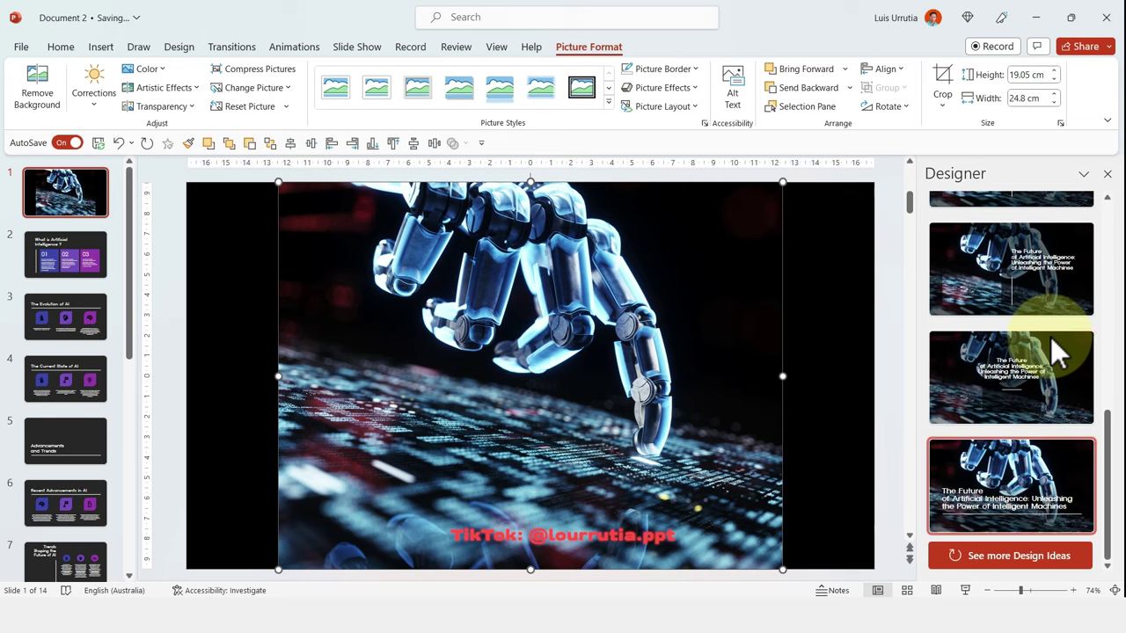
left_click(1017, 488)
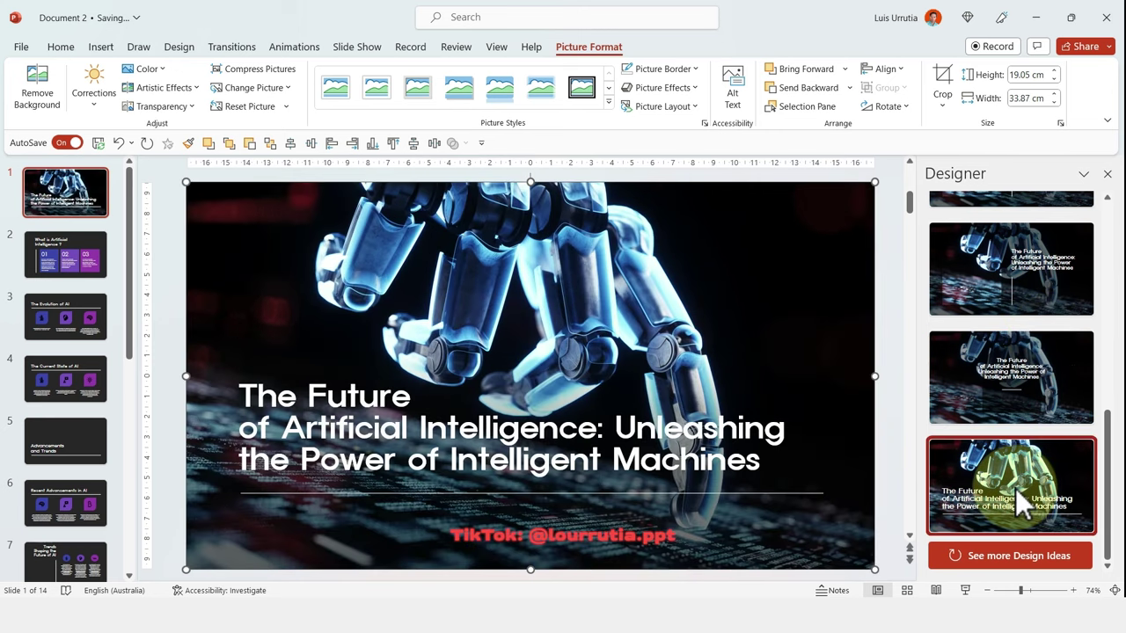
Increase the transparency of the robotic hand picture on the title slide so that it fades into the dark background.
right_click(797, 303)
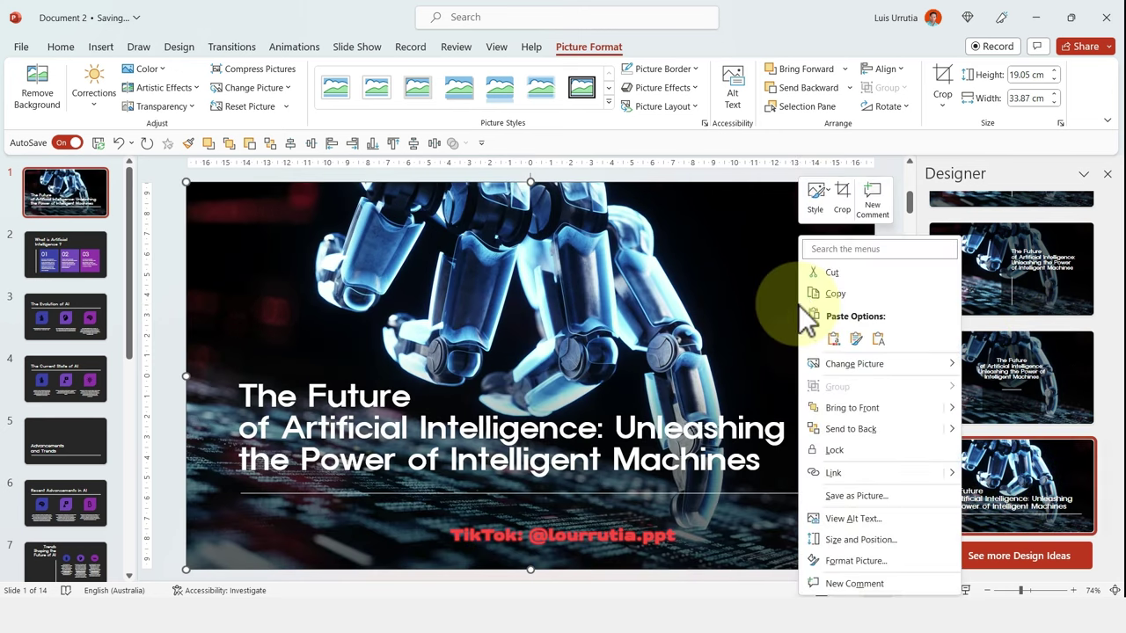
left_click(837, 561)
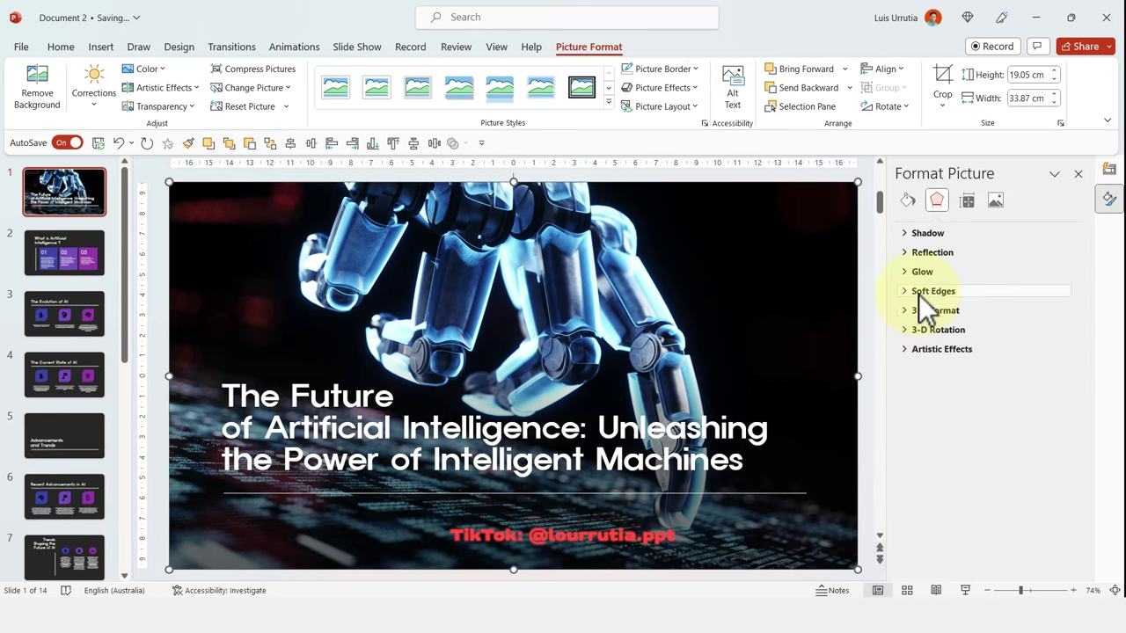
left_click(994, 200)
left_click(936, 273)
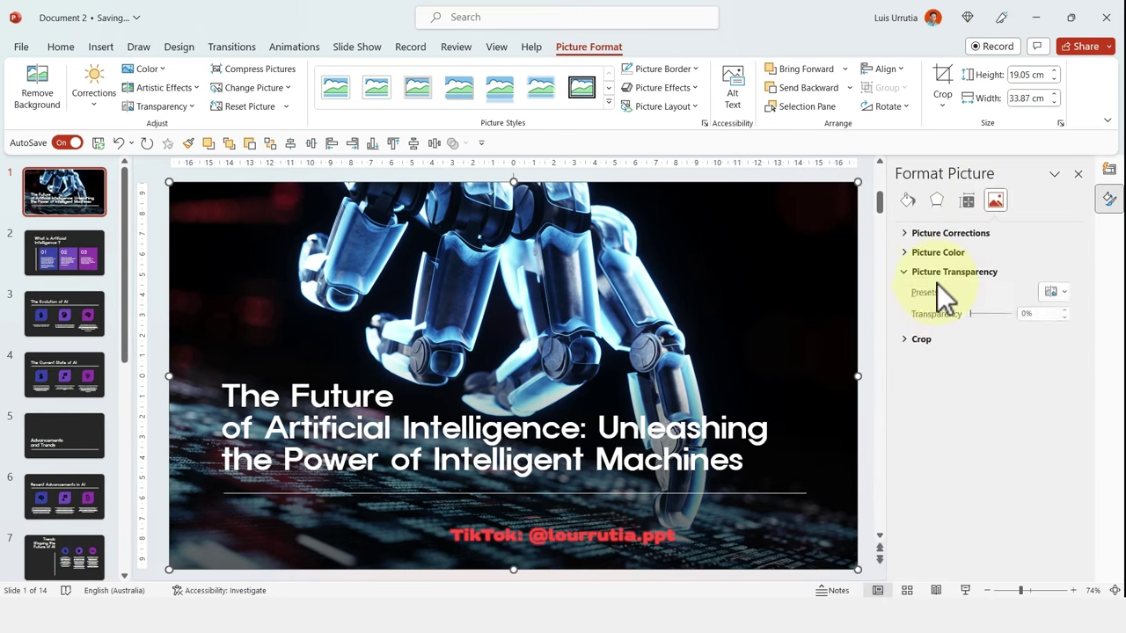
left_click(972, 315)
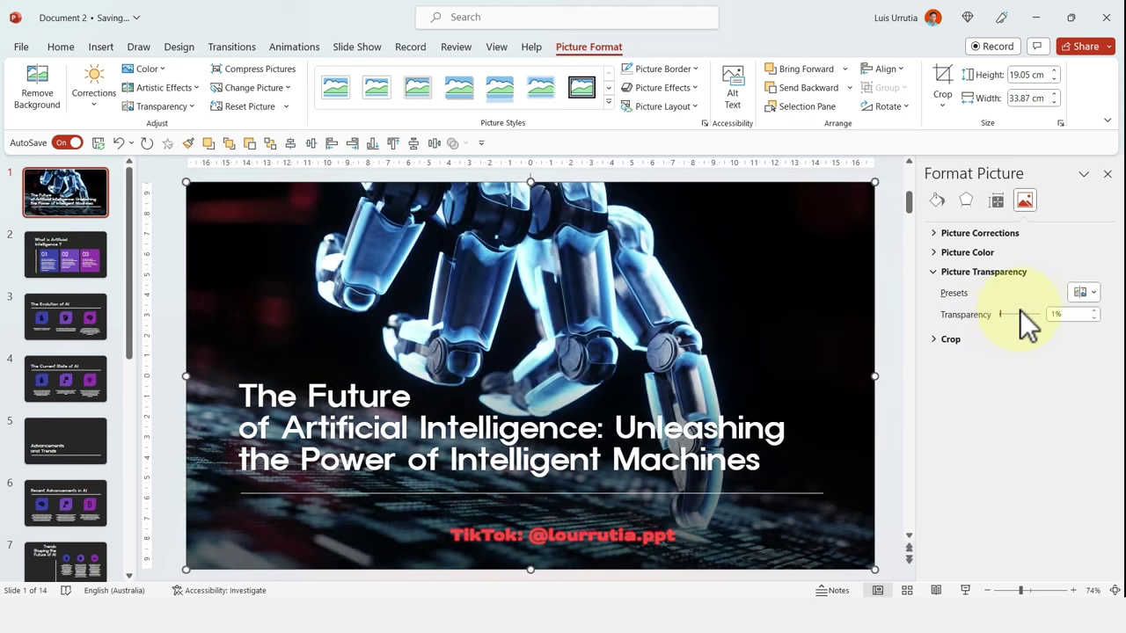
mouse_move(1020, 310)
left_mouse_down()
mouse_move(1037, 311)
mouse_move(1028, 314)
left_mouse_up()
Shorten the title on the title slide to "The Future of Artificial Intelligence".
left_click(626, 420)
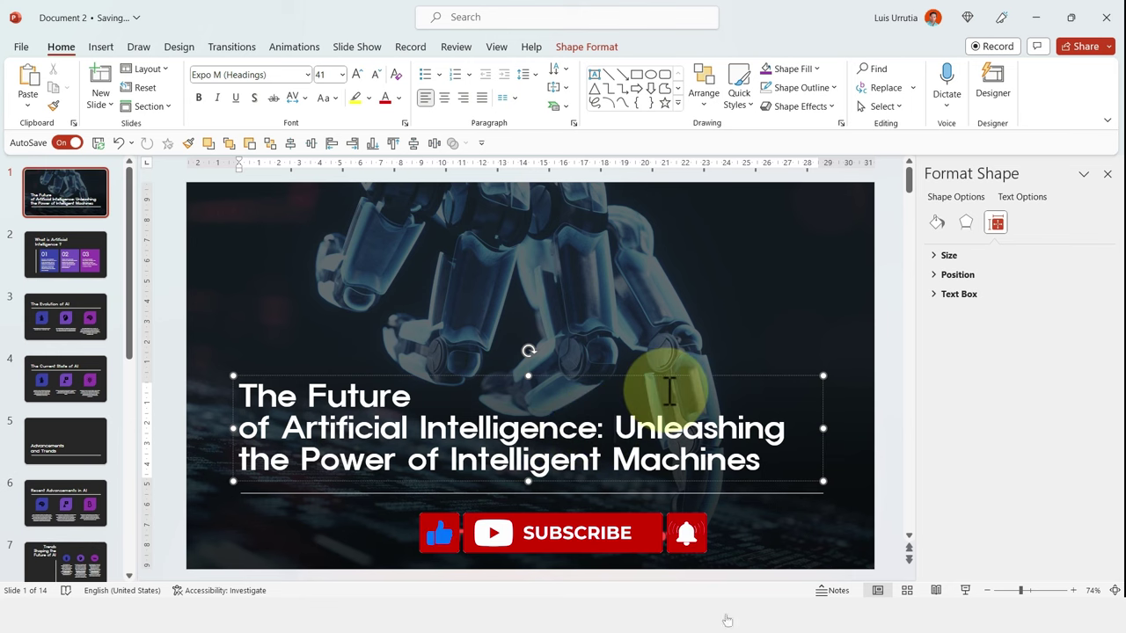
left_click_drag(614, 428, 779, 459)
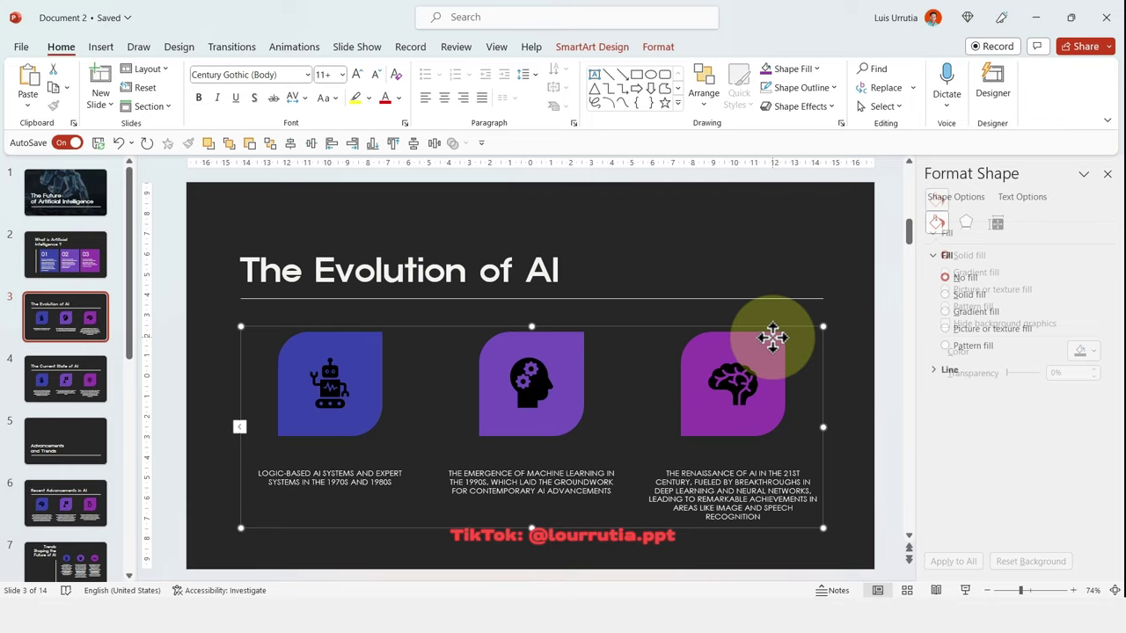
Change the text of the three-icon SmartArt on slide 3, "The Evolution of AI", to sentence case.
left_click(802, 347)
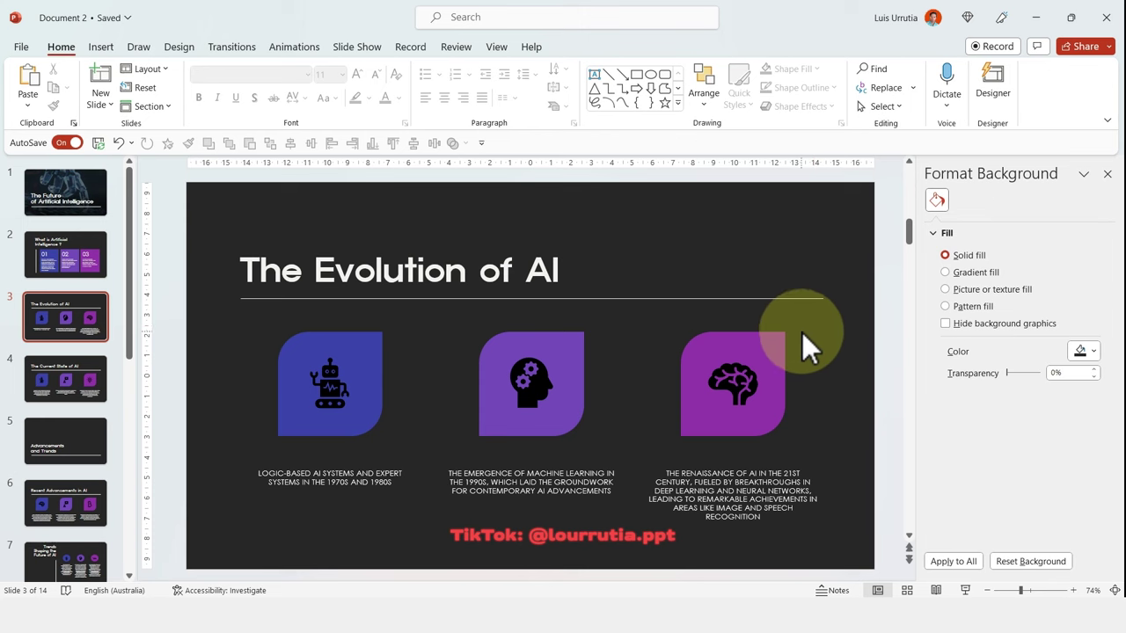
left_click(774, 347)
left_click(326, 98)
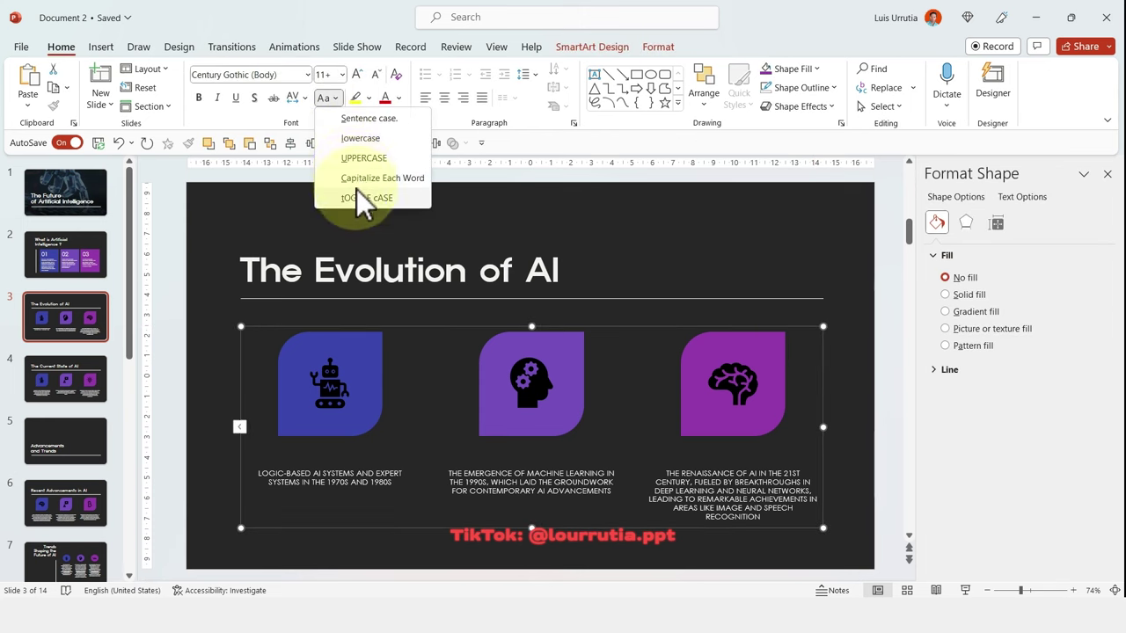
left_click(351, 114)
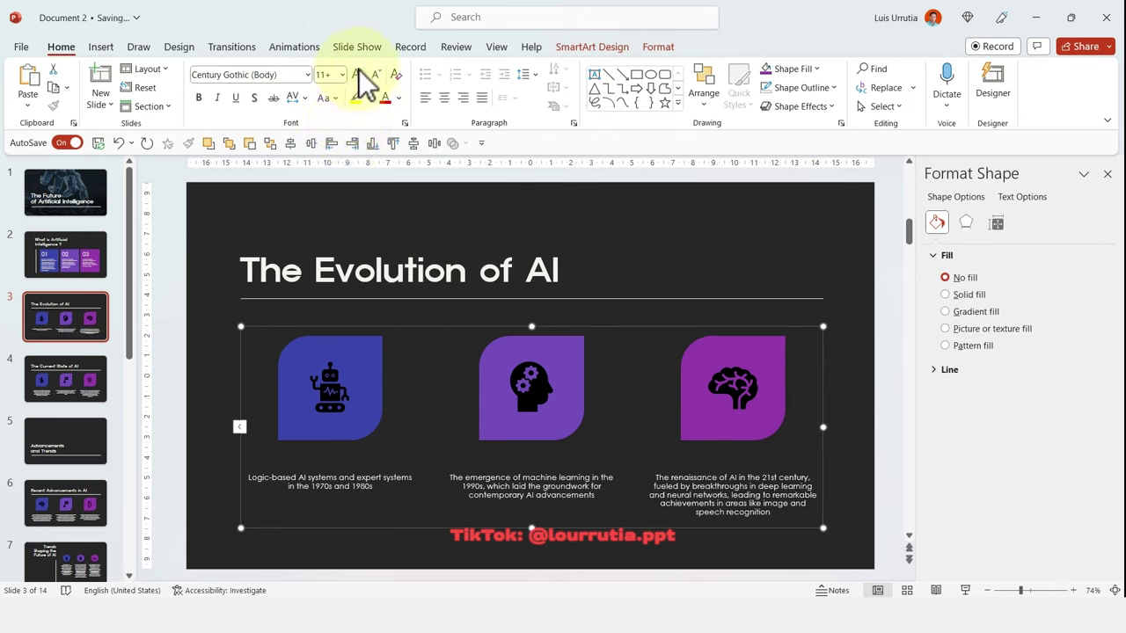
Make the SmartArt text on slide 3 bold and set its font size to 12+.
left_click(197, 100)
left_click(357, 74)
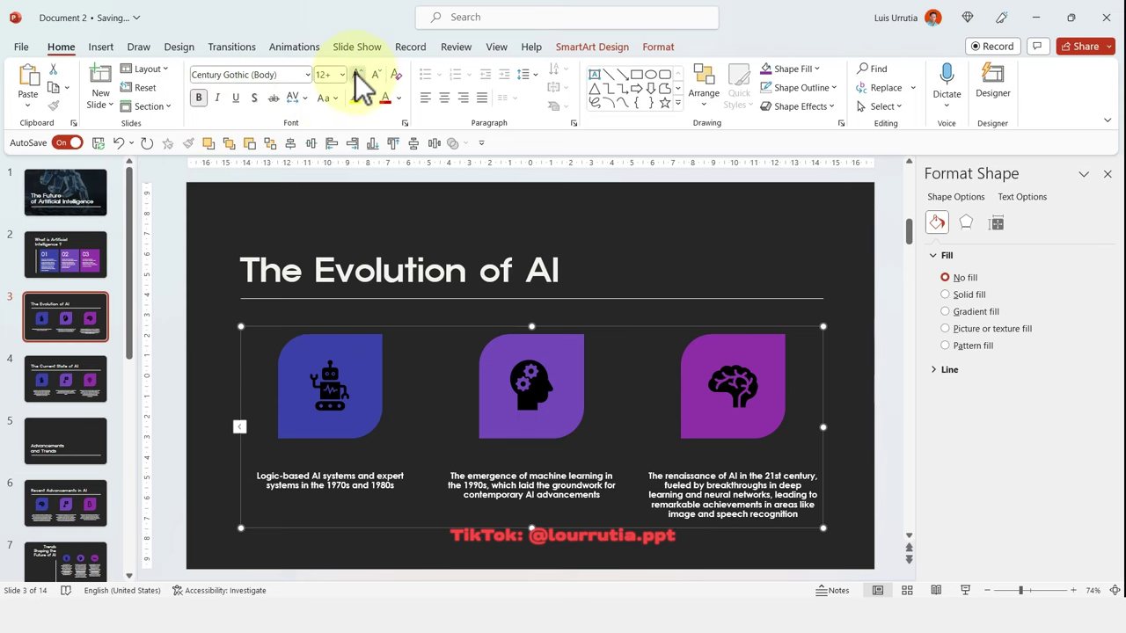
left_click(357, 75)
left_click(357, 74)
left_click(376, 74)
left_click(376, 74)
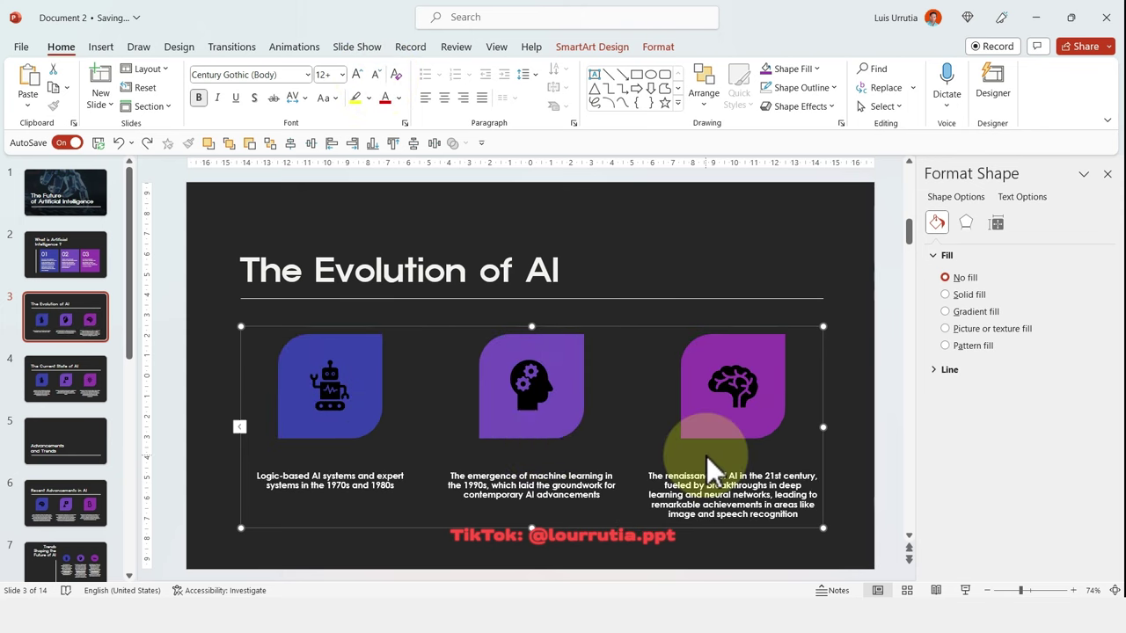
Apply the Designer layout that turns the content of slide 3 into a horizontal timeline with an arrow and dated markers.
left_click(836, 215)
left_click(993, 86)
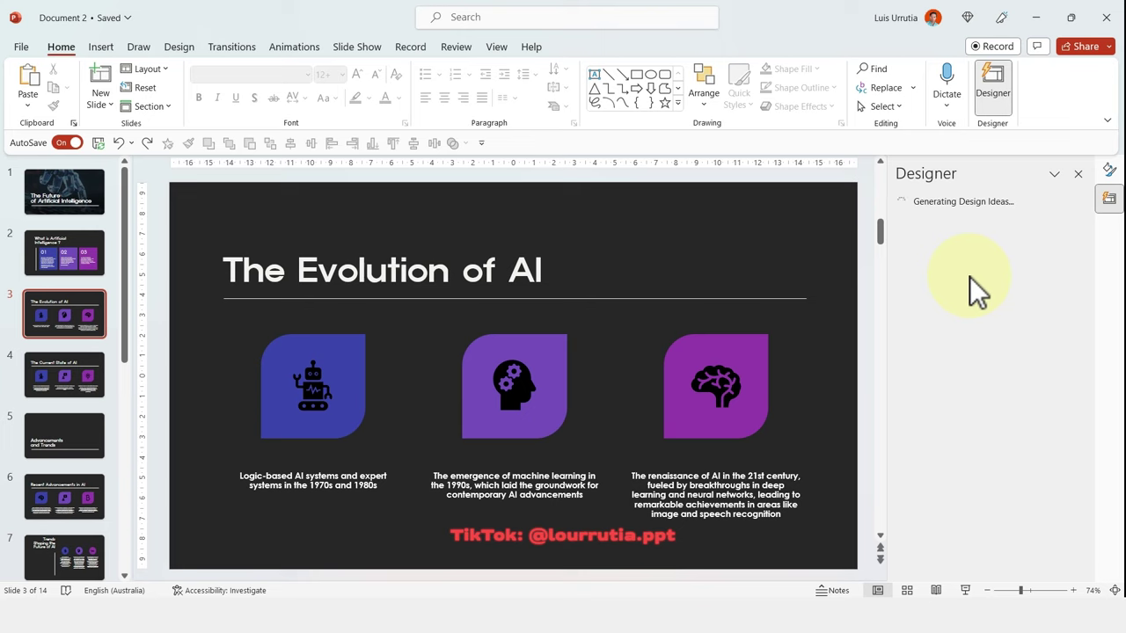
scroll(1039, 295, "down", 1)
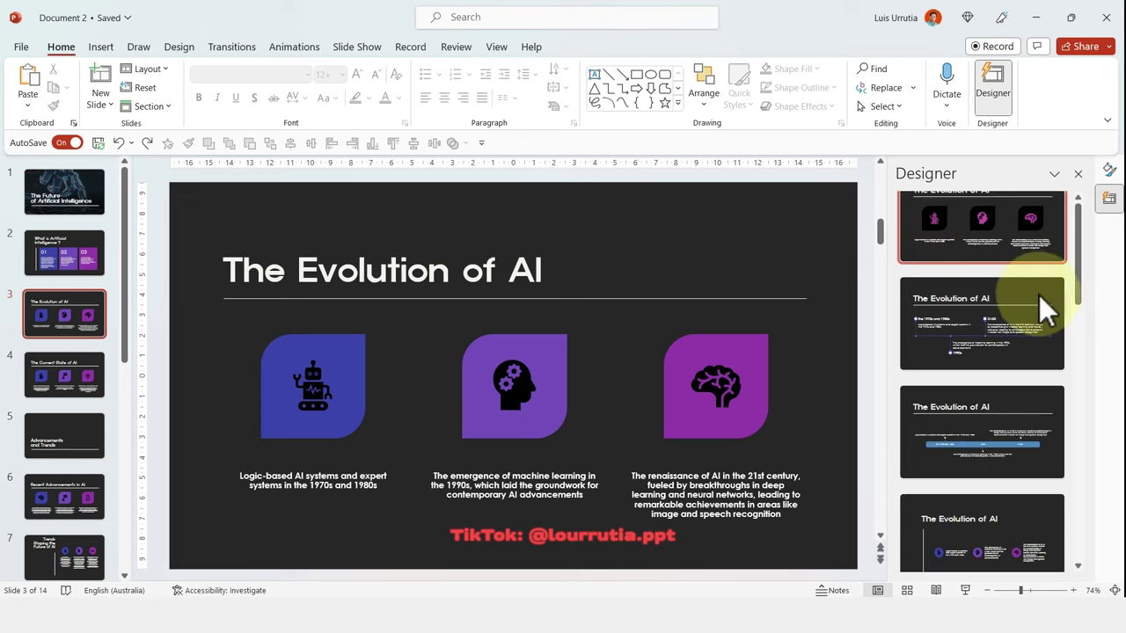
left_click(953, 340)
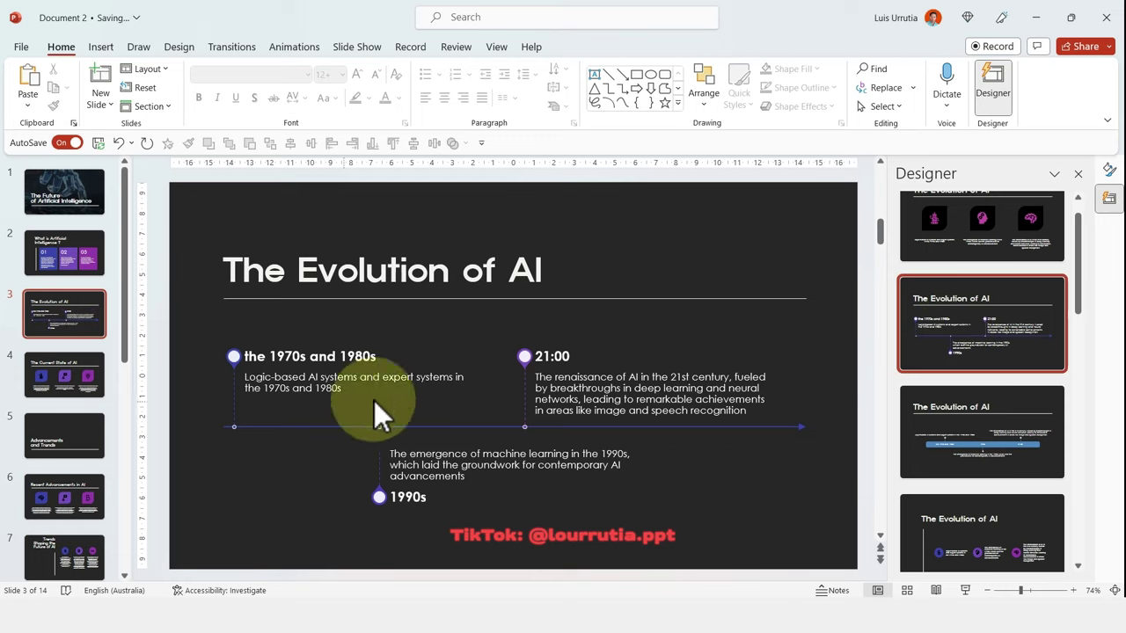
Edit the first timeline heading to read "1970s and 1980s" and replace the heading "21:00" with "21st Century".
left_click(341, 350)
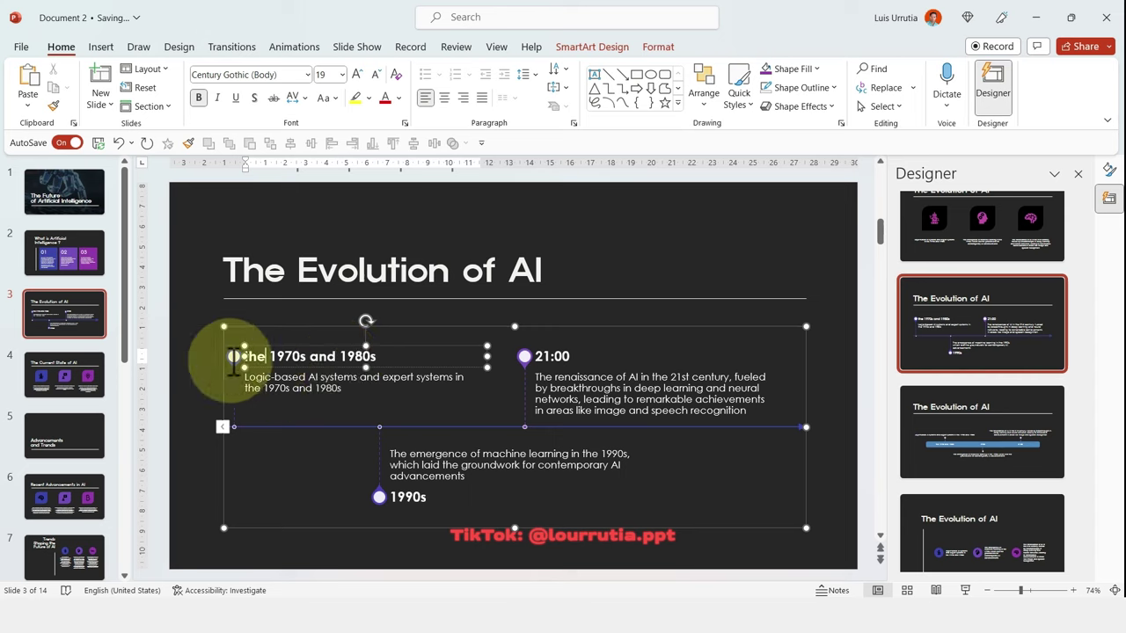
left_click_drag(264, 357, 223, 362)
key("BackSpace")
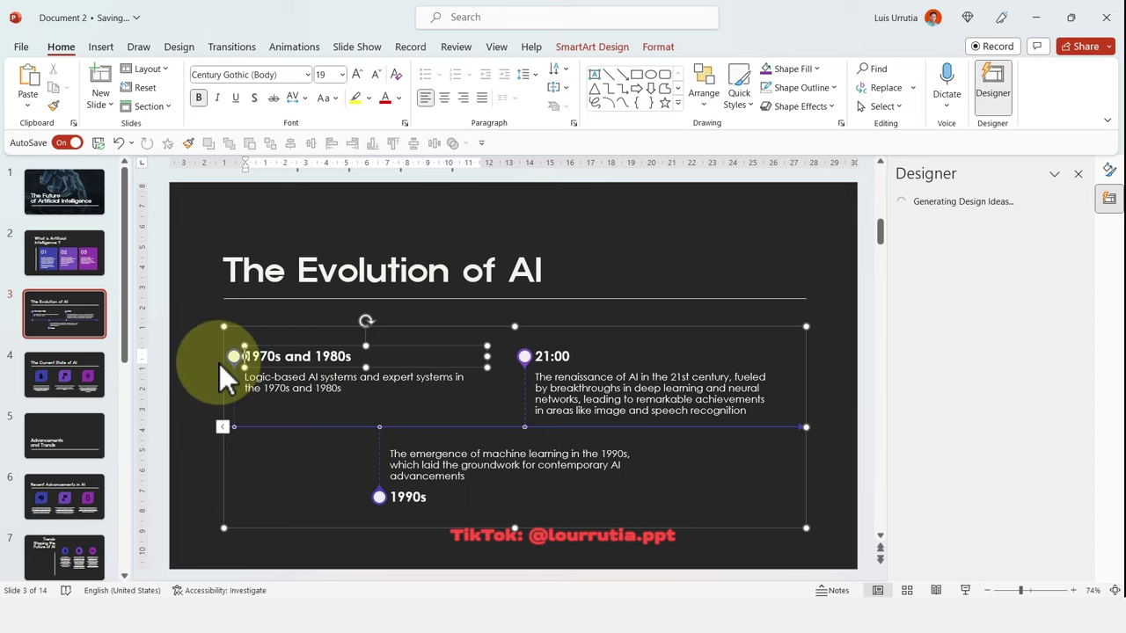
left_click(556, 355)
double_click(558, 358)
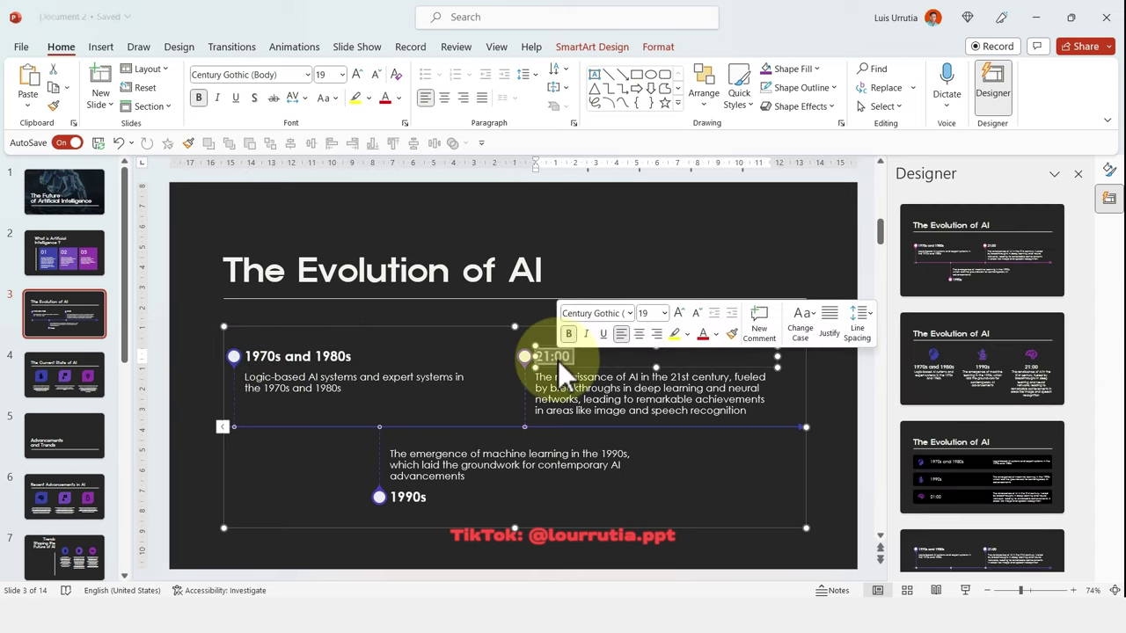
type("21st")
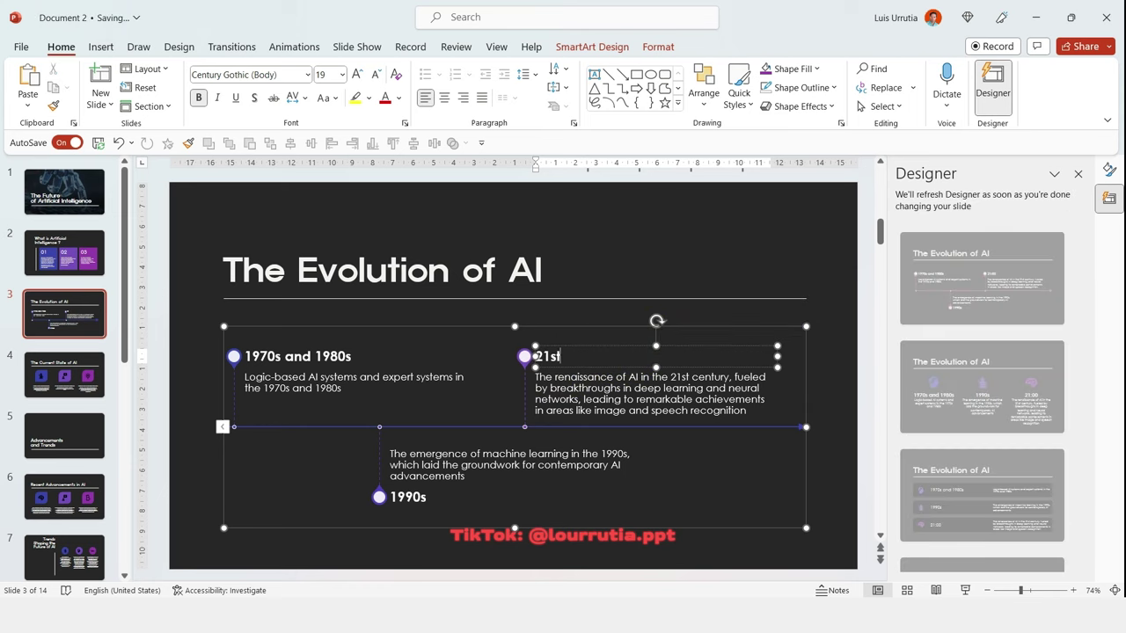
type(" Century")
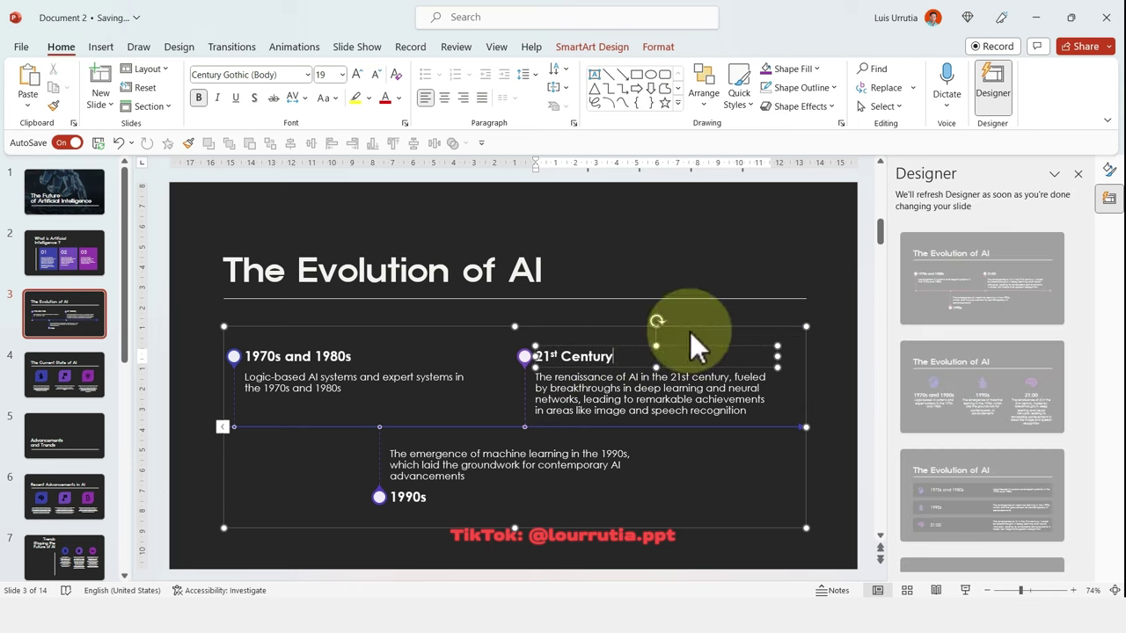
left_click(774, 225)
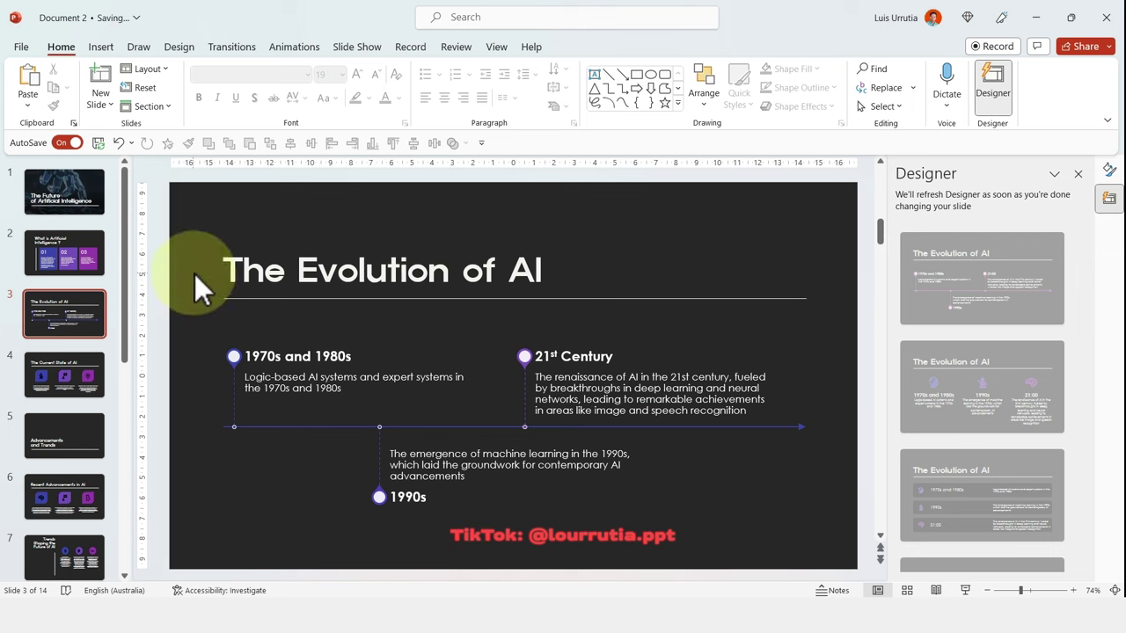
Apply the Designer layout to slide 4, "The Current State of AI", that stacks three dark rows beside the title.
left_click(71, 260)
left_click(69, 300)
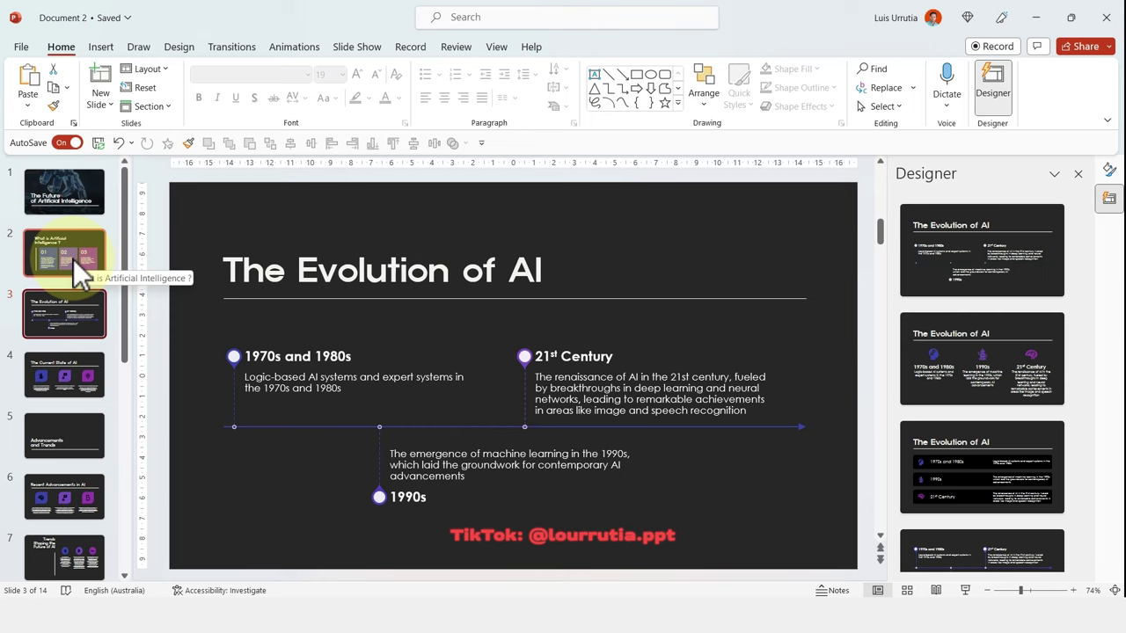
left_click(51, 377)
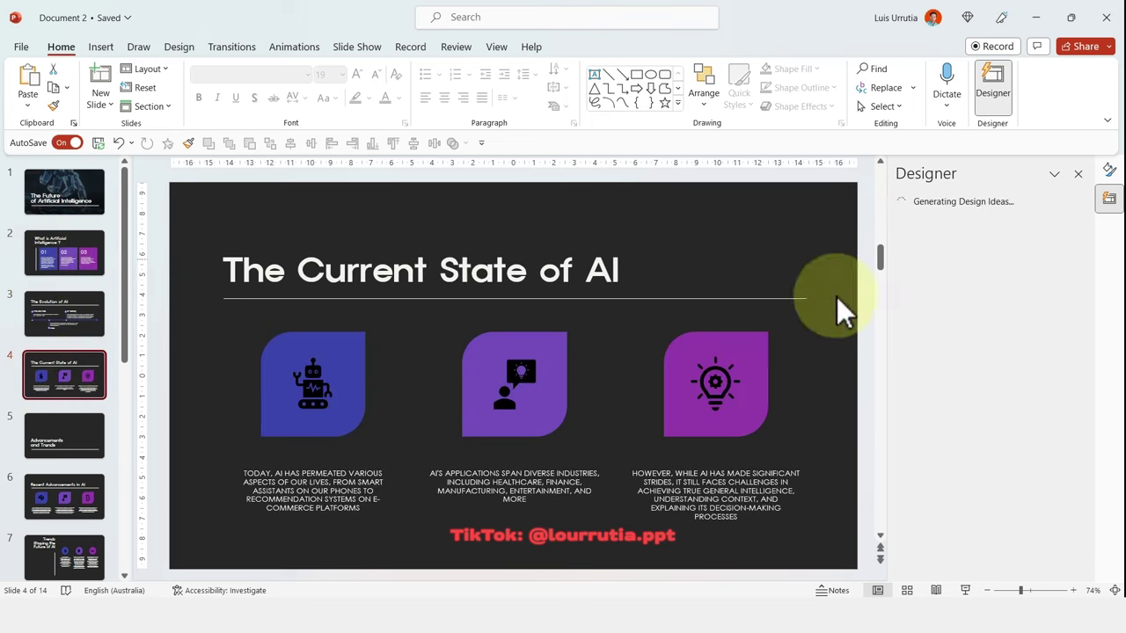
Go to slide 5, "Advancements and Trends", and search the stock images for "robot".
left_click(62, 439)
scroll(61, 416, "down", 1)
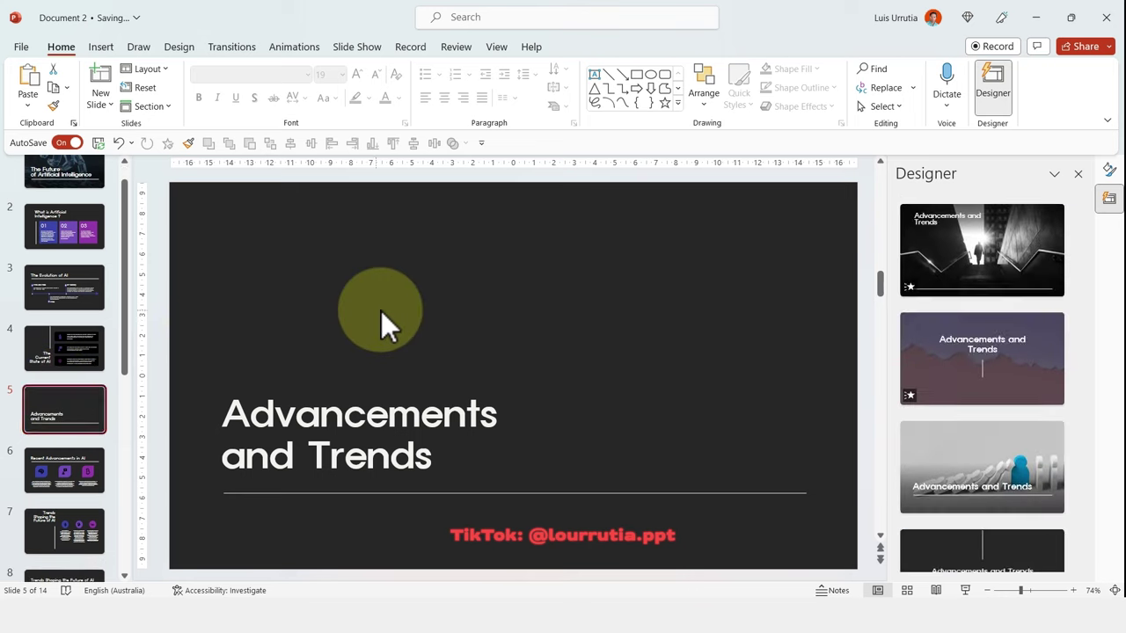
scroll(959, 341, "down", 5)
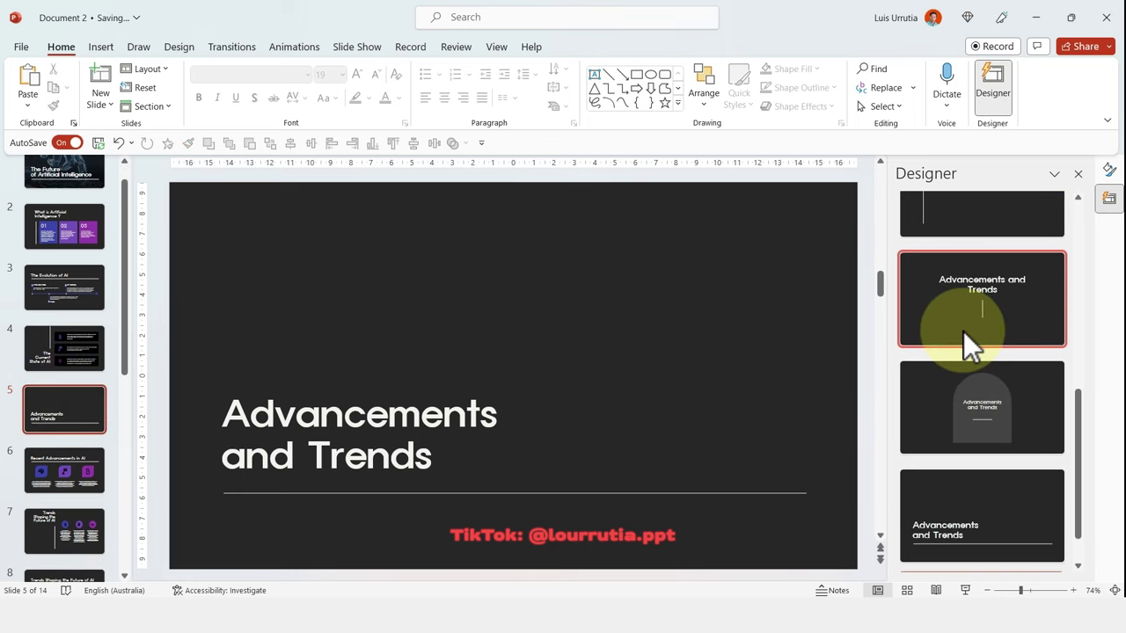
scroll(963, 331, "up", 5)
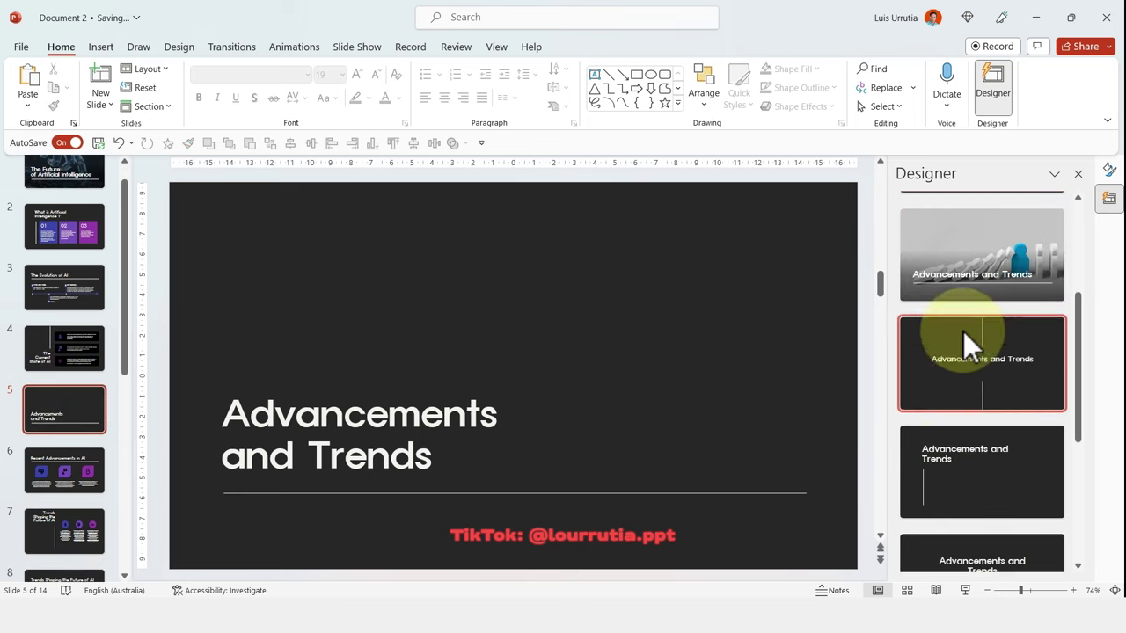
left_click(98, 47)
left_click(114, 104)
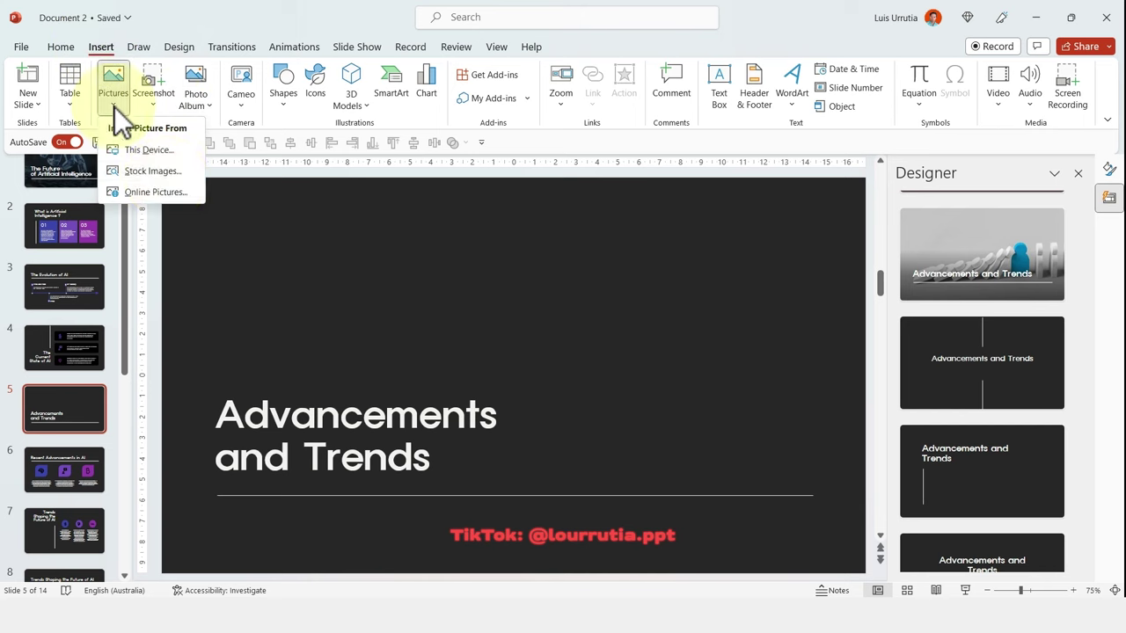
left_click(165, 173)
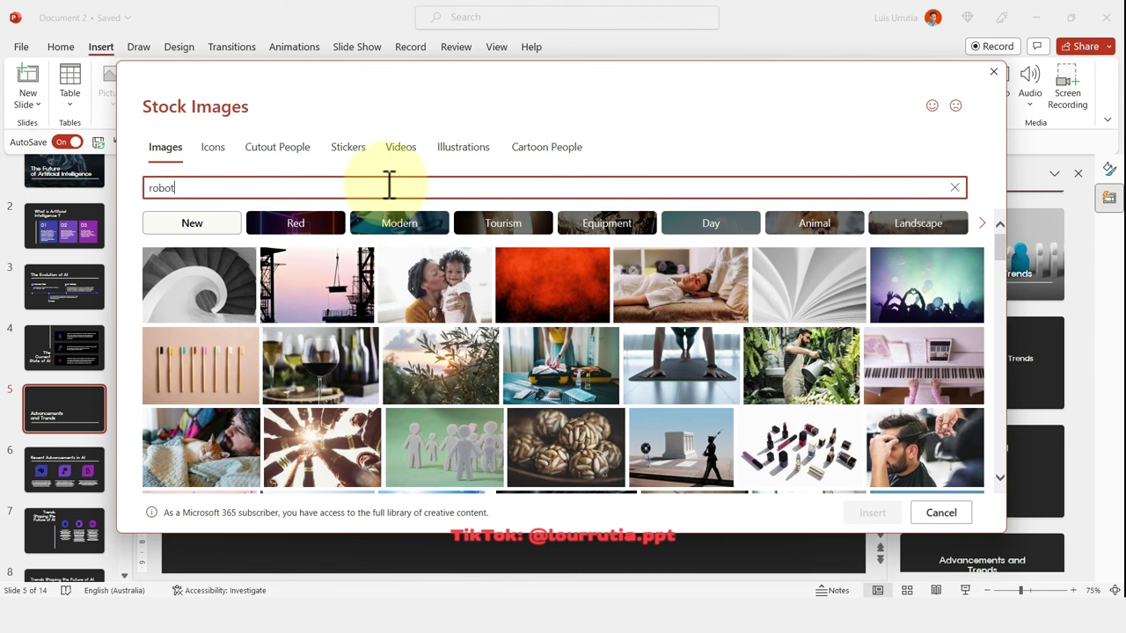
key("Return")
Insert the stock picture of an orange robotic arm in a bright factory hall on slide 5.
scroll(799, 372, "down", 5)
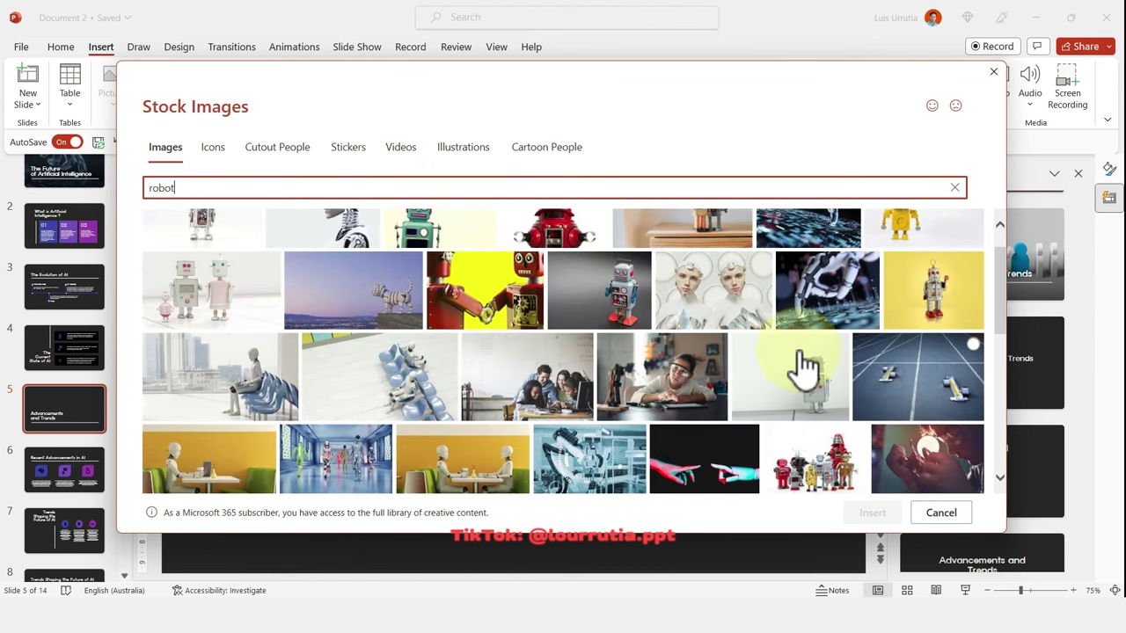
scroll(743, 372, "down", 5)
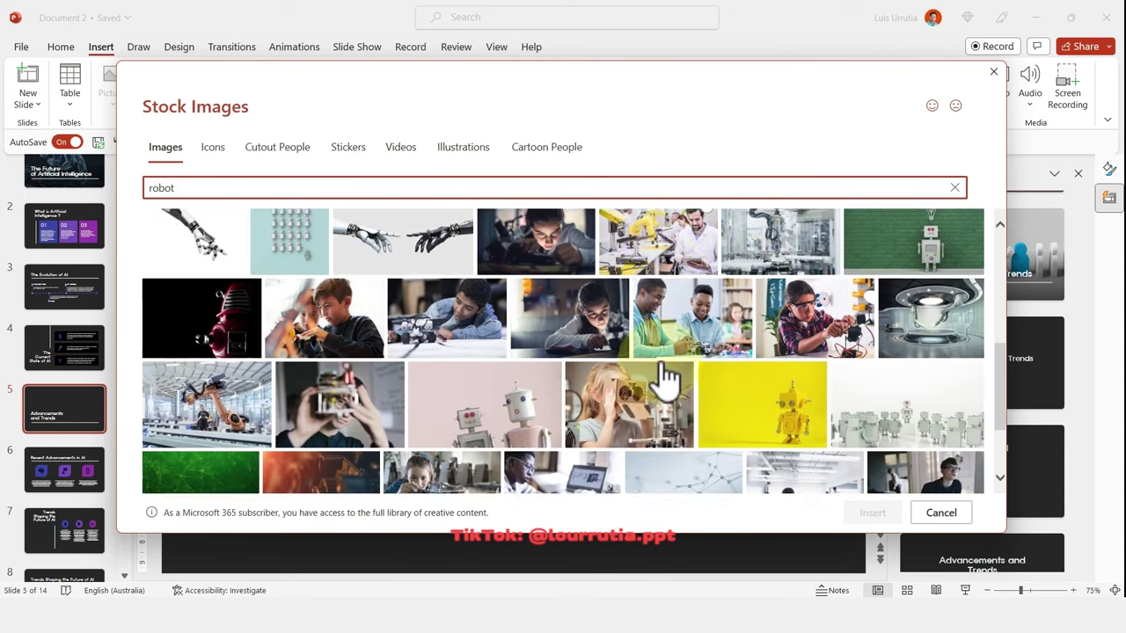
scroll(666, 377, "down", 2)
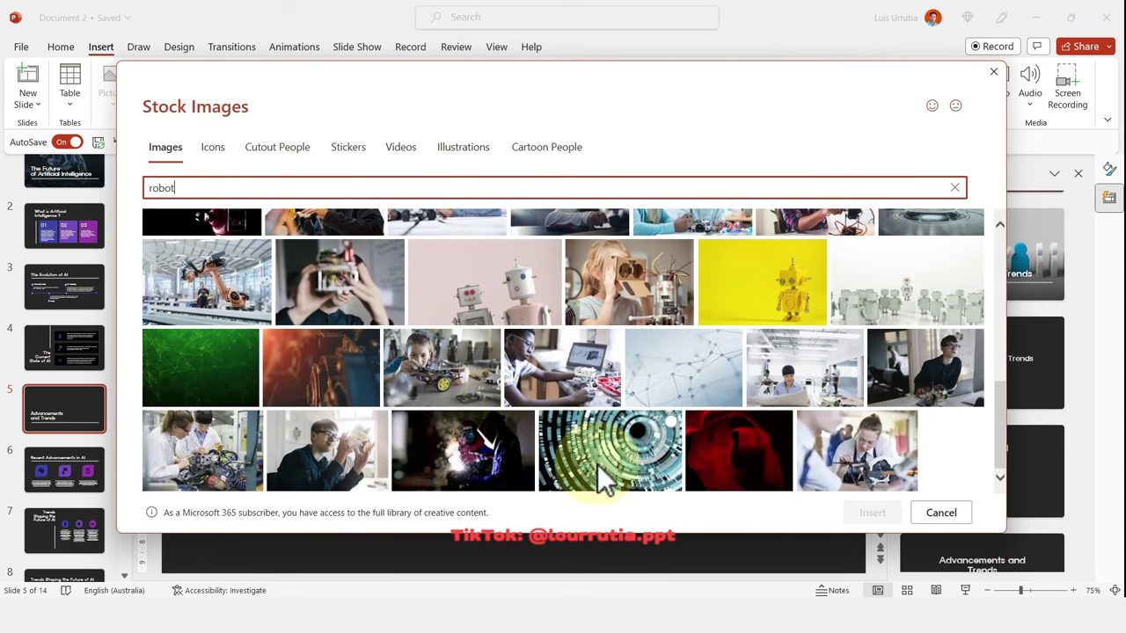
scroll(572, 428, "up", 3)
scroll(624, 428, "down", 2)
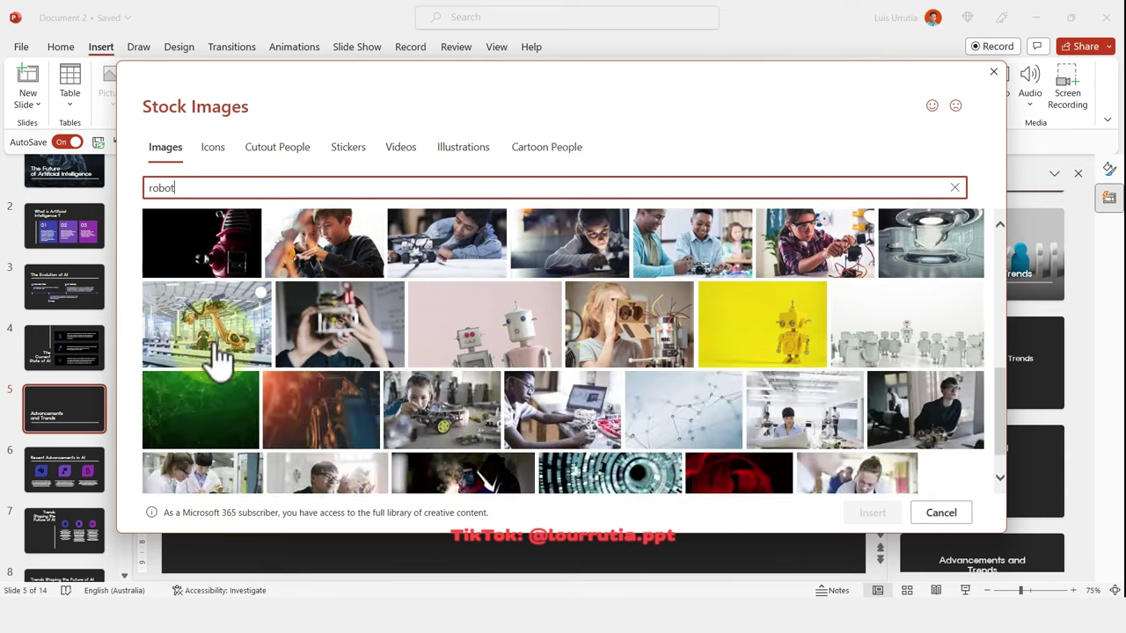
left_click(223, 343)
left_click(870, 513)
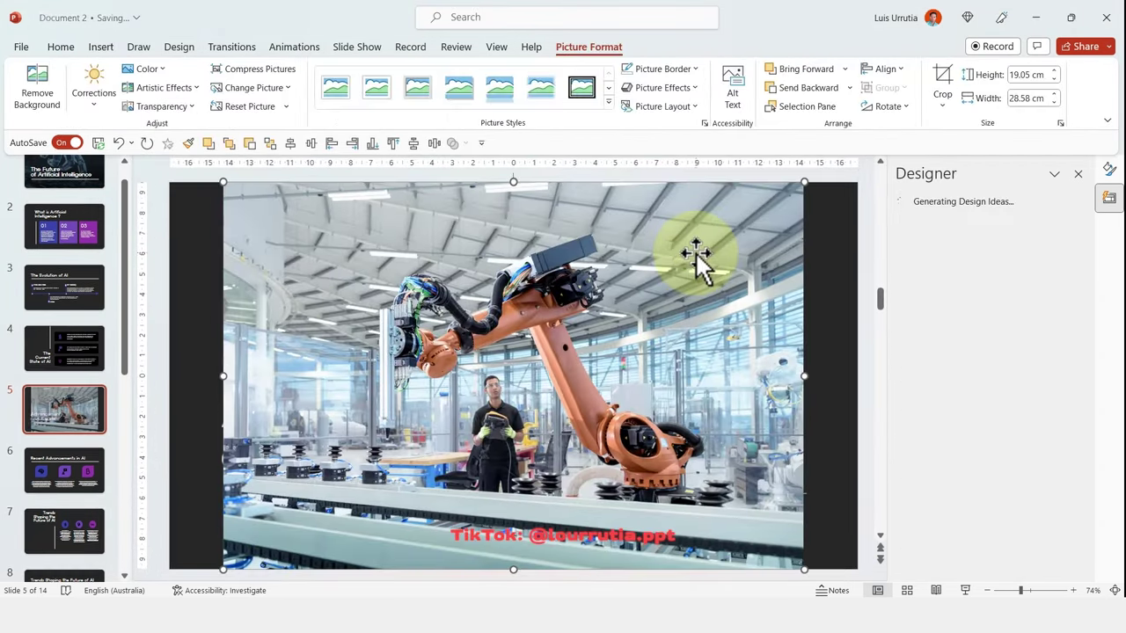
Apply the Designer layout to slide 5 that fills it with the robotic arm photo and places "Advancements and Trends" along its lower edge.
left_click(824, 274)
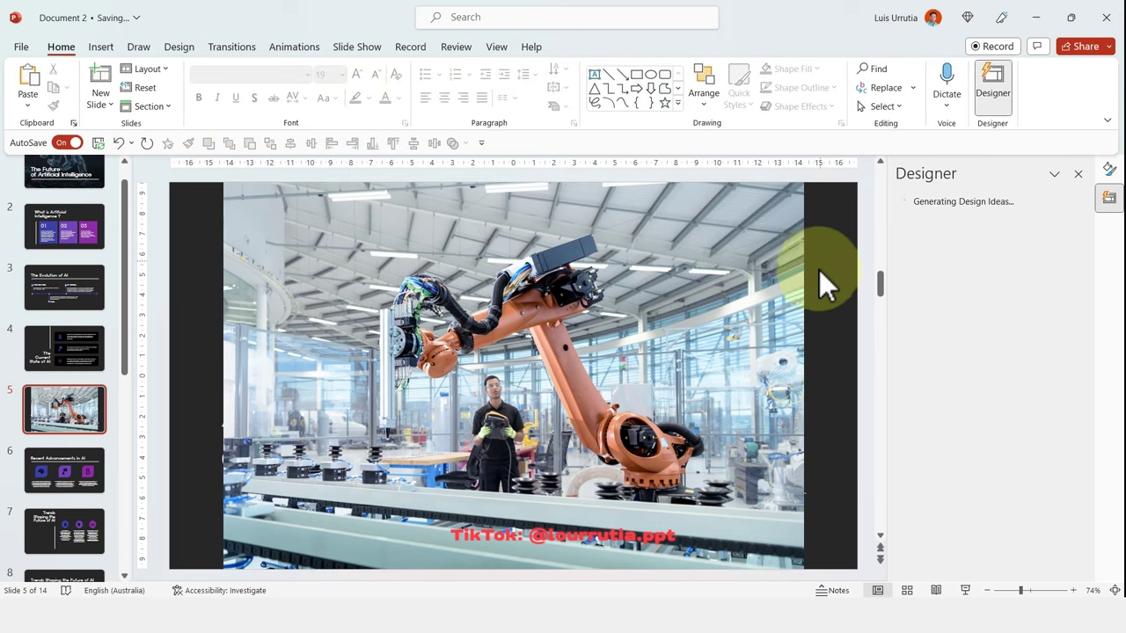
scroll(1024, 278, "down", 3)
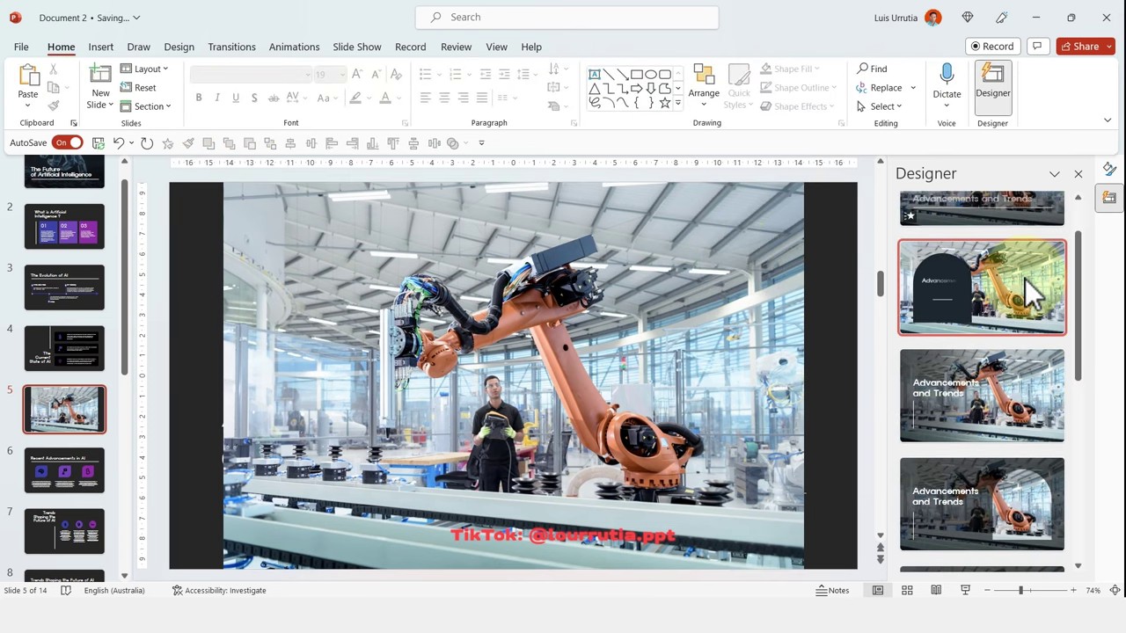
scroll(1030, 318, "down", 3)
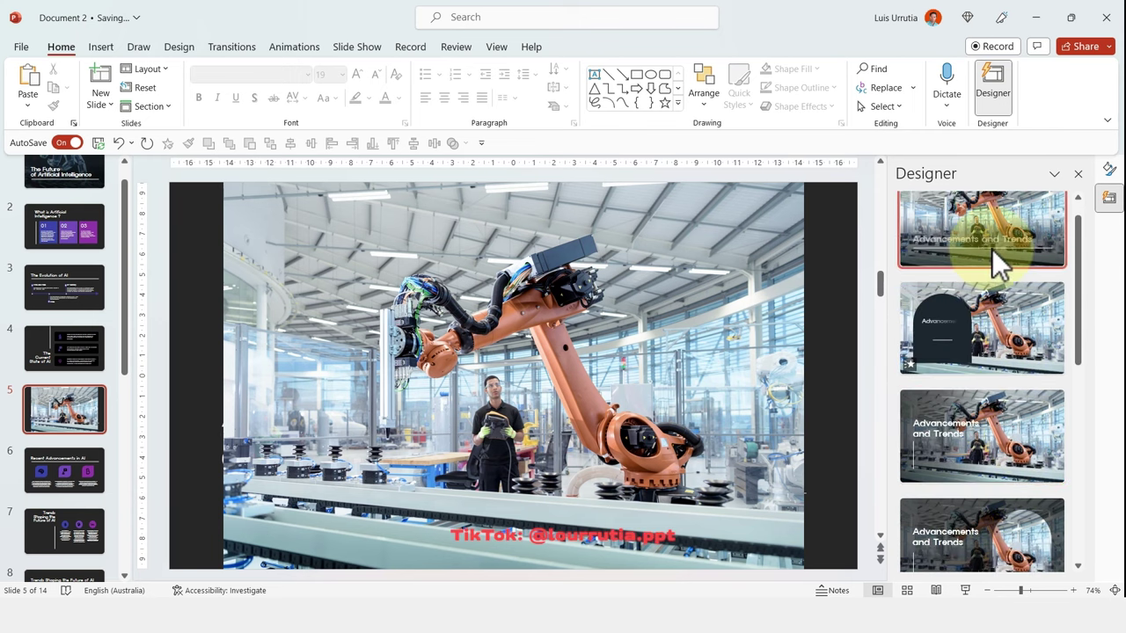
left_click(992, 249)
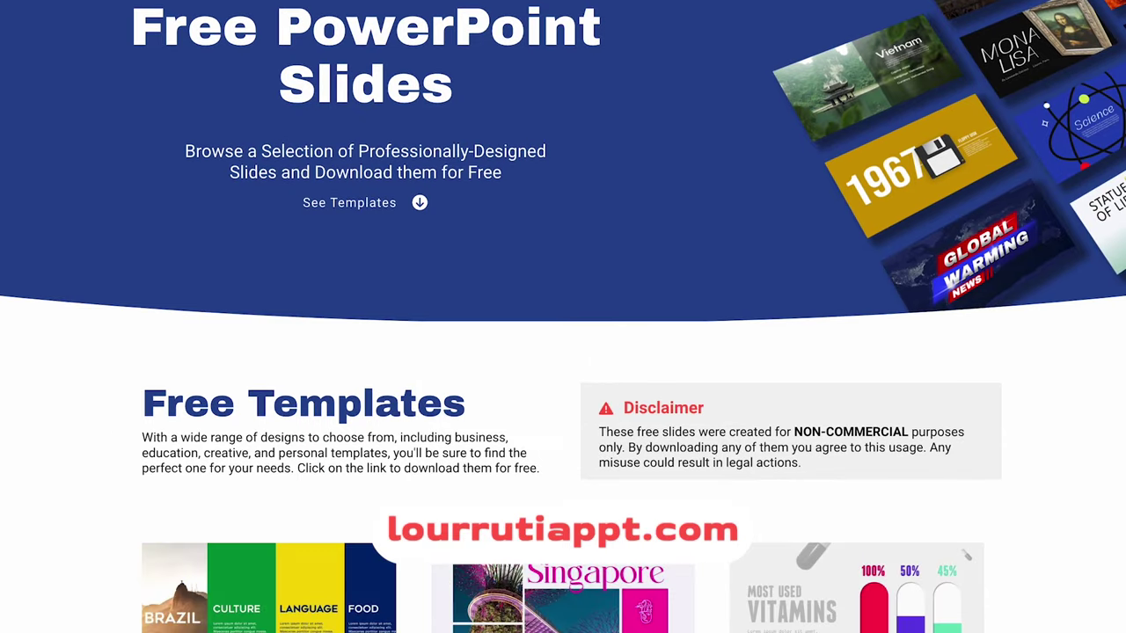
Look through the Free Templates gallery on the lourrutiappt.com website down to its last row and return towards the first designs.
scroll(563, 317, "down", 8)
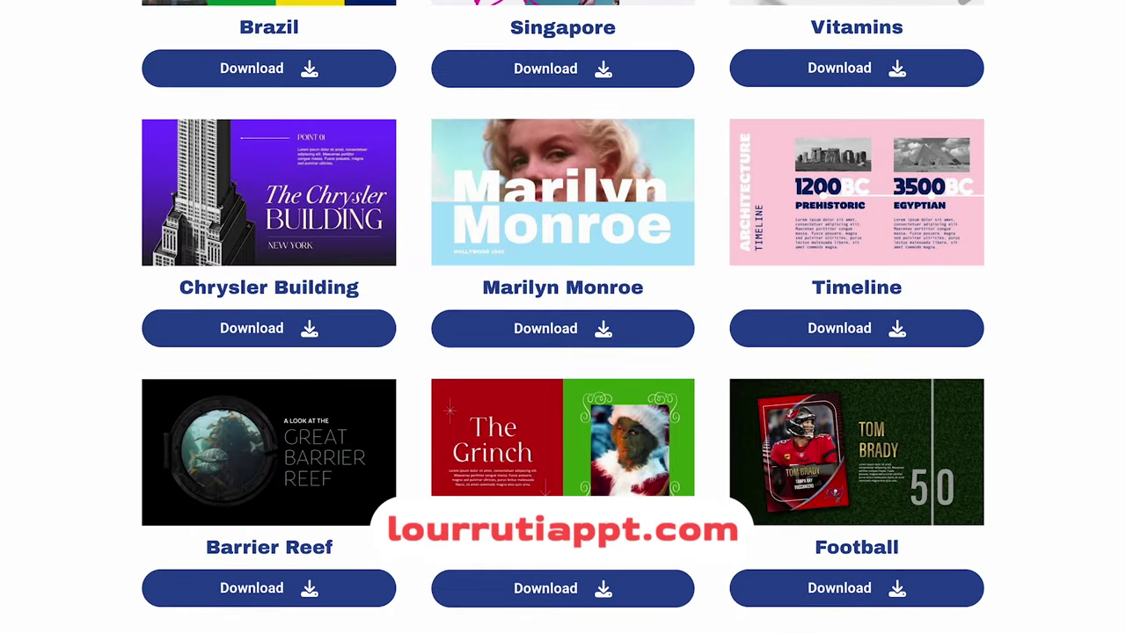
scroll(563, 317, "down", 8)
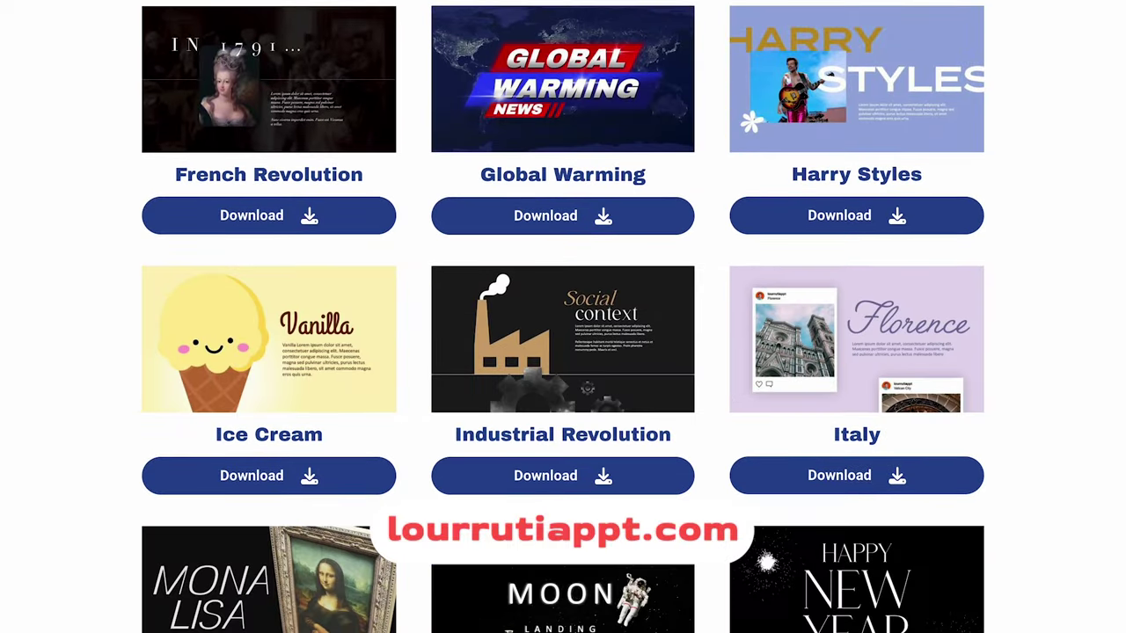
scroll(563, 317, "down", 3)
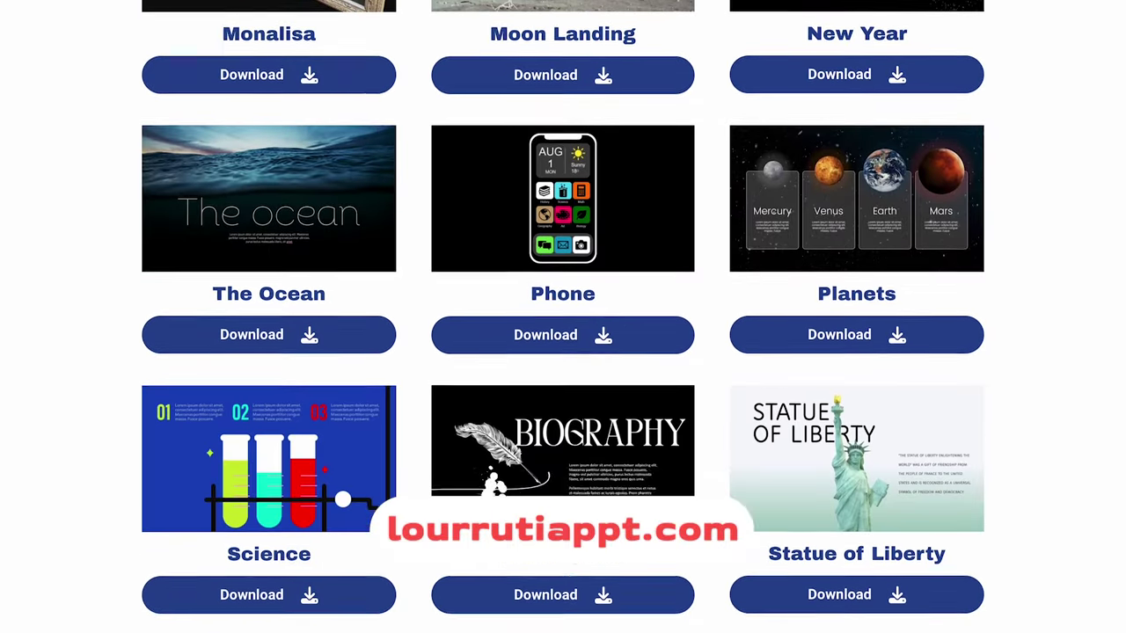
scroll(562, 317, "down", 2)
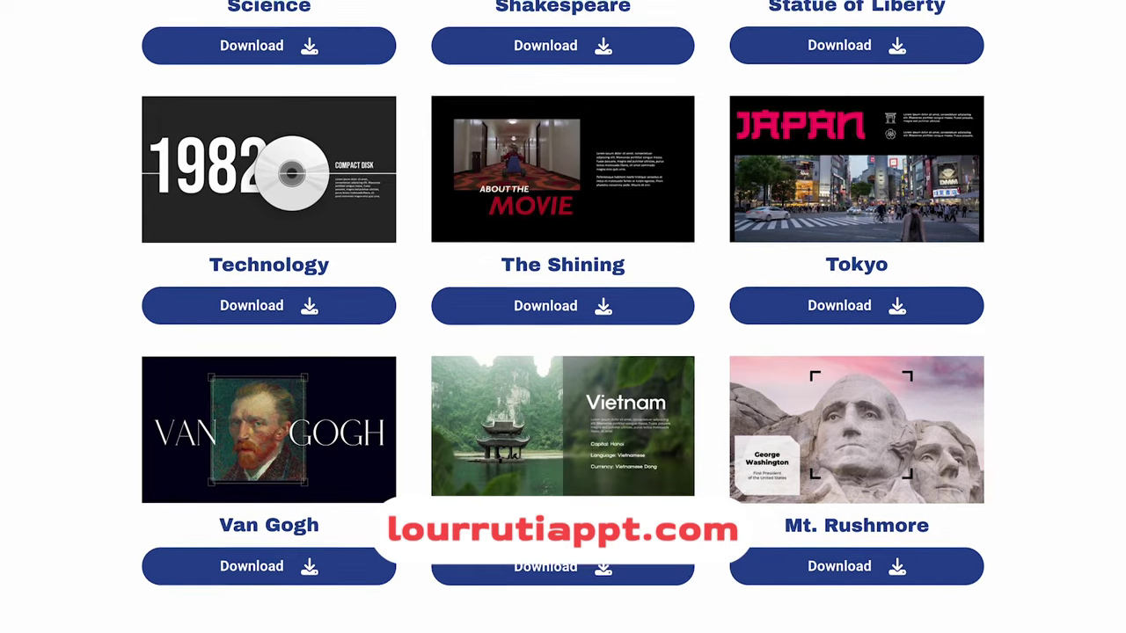
scroll(563, 317, "up", 12)
scroll(563, 316, "up", 13)
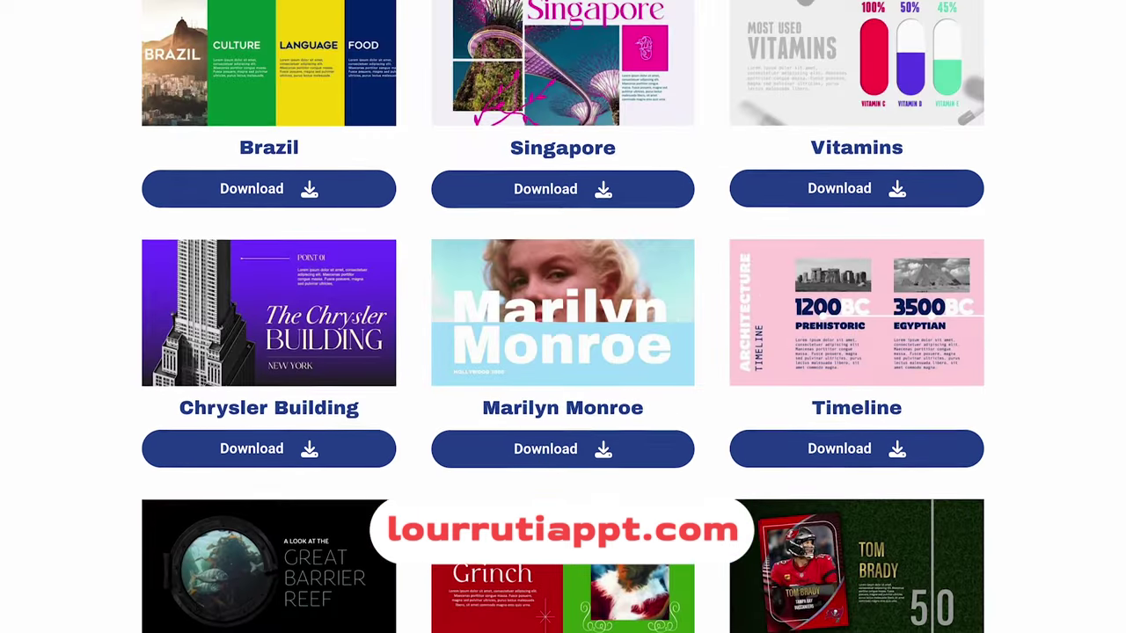